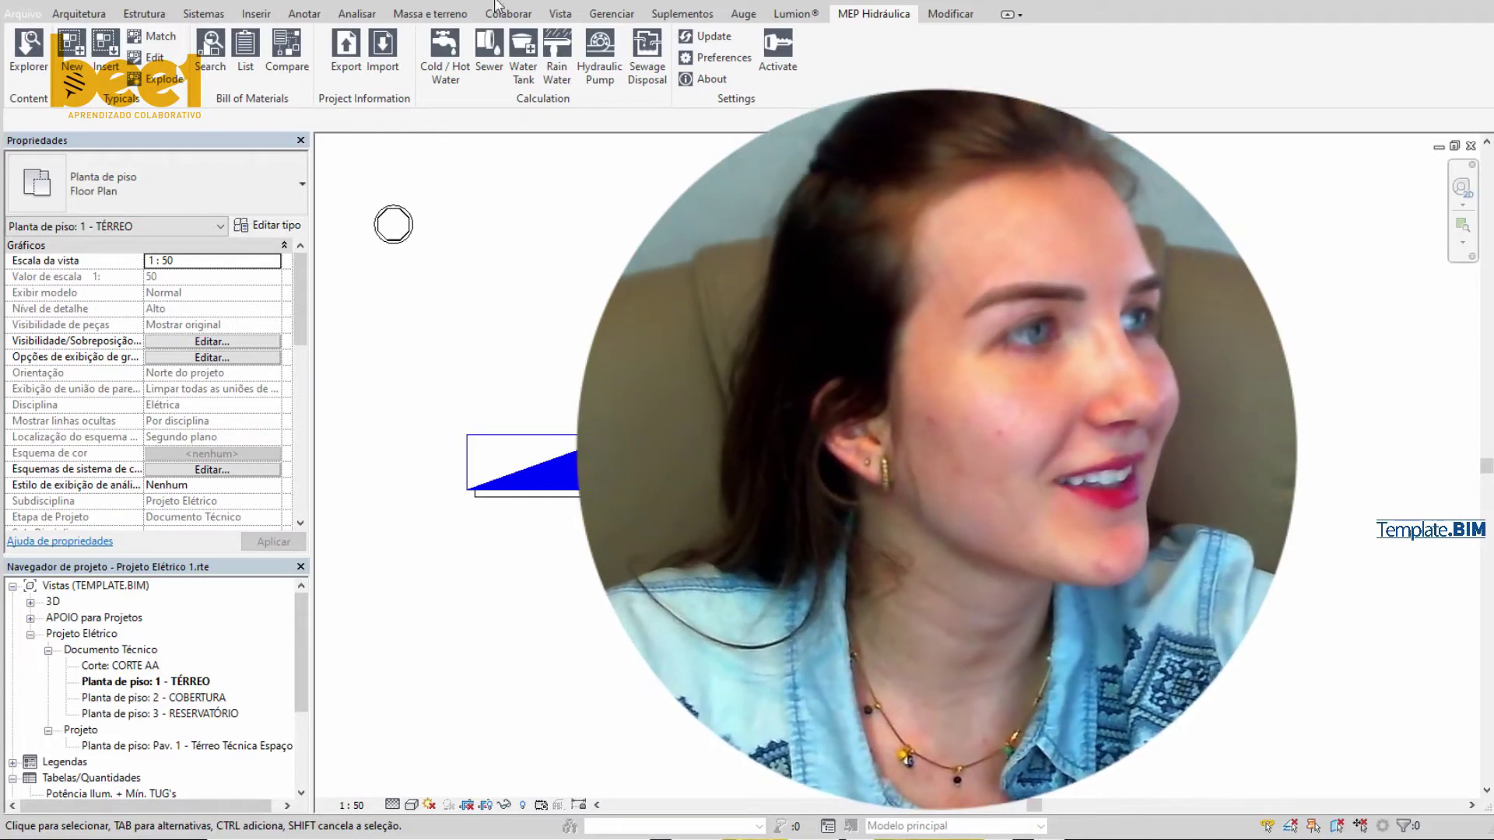
- Switch the ribbon to the Sistemas tools while the 1 - TÉRREO electrical plan is showing
{"action": "left_click", "coordinate": [193, 16]}
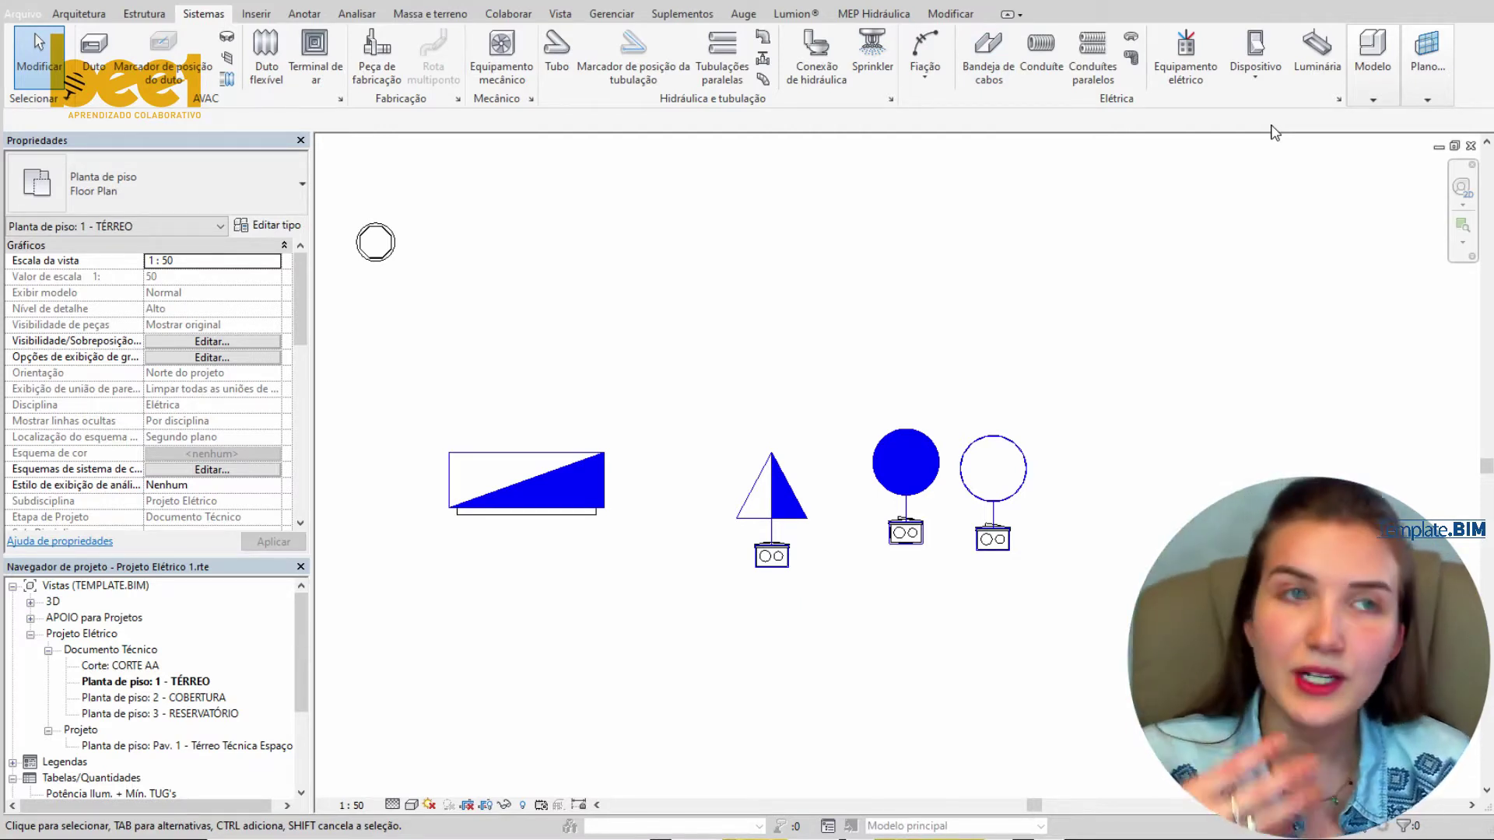
- Open Configurações elétricas, dismiss the unsaved-project reminder, and move the dialog up and left
{"action": "left_click", "coordinate": [1339, 99]}
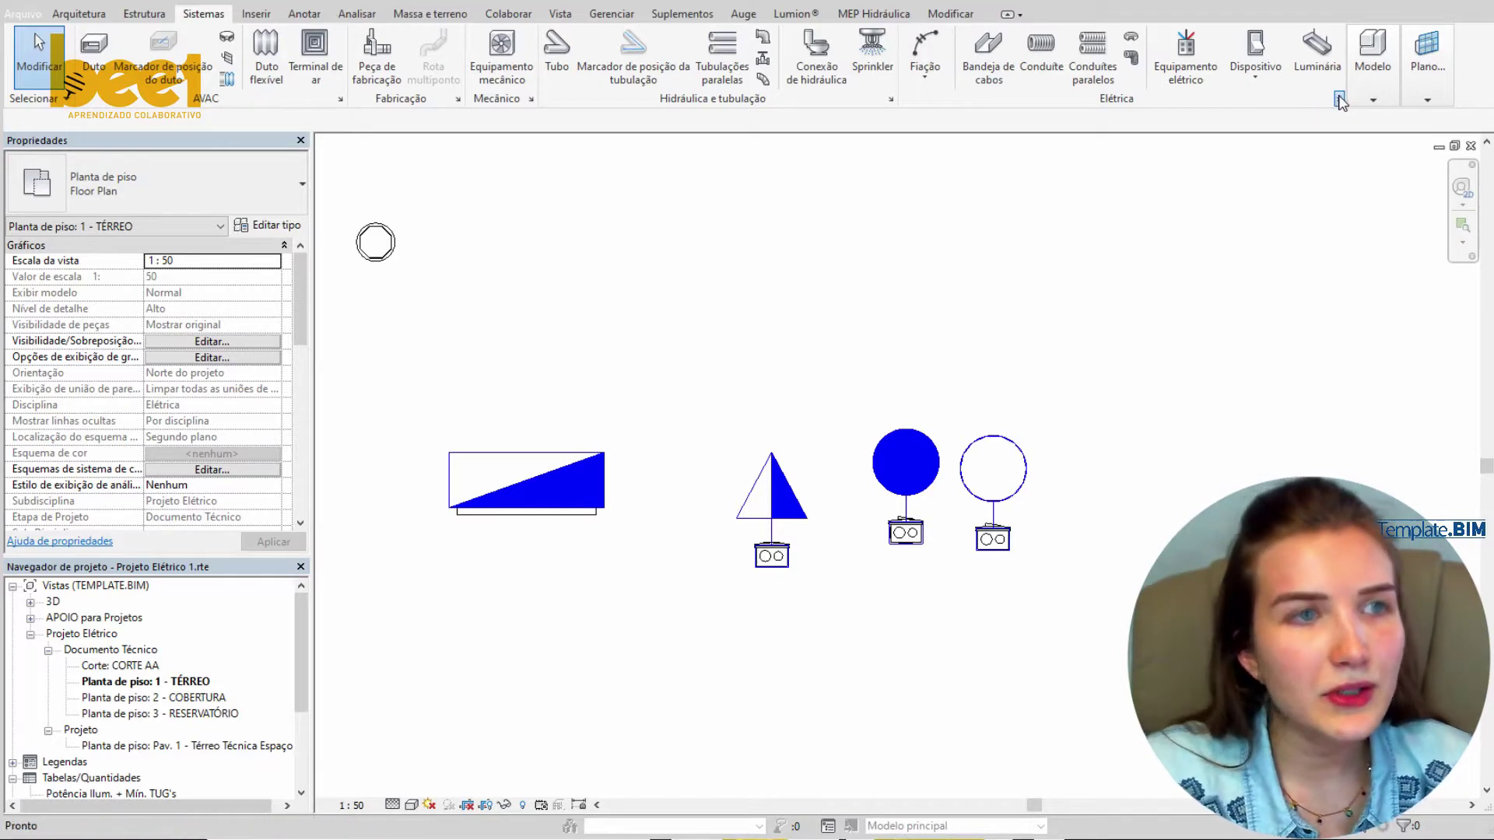
{"action": "left_click", "coordinate": [894, 280]}
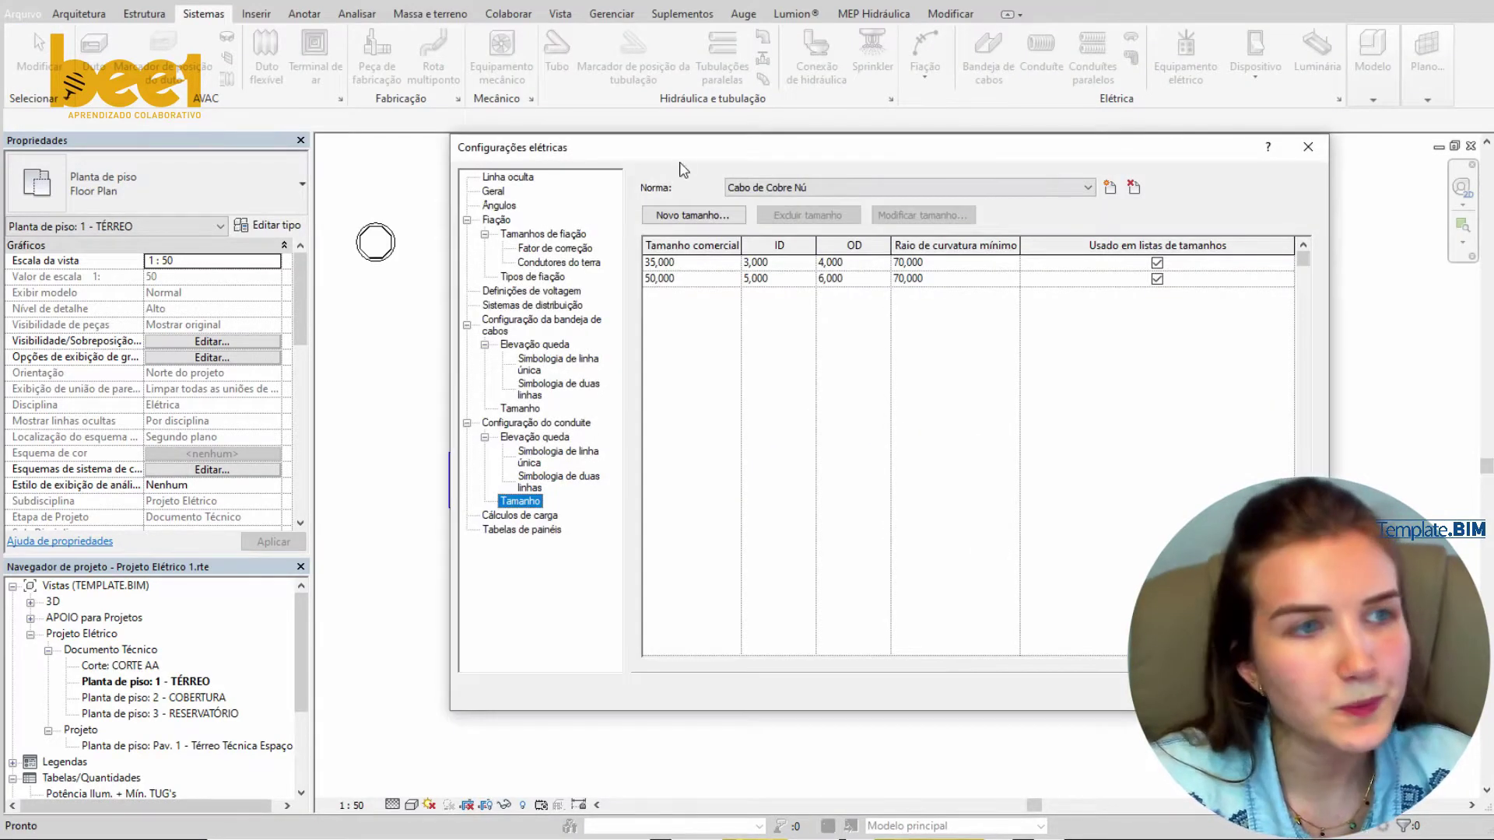
{"action": "left_click_drag", "start_coordinate": [814, 158], "coordinate": [791, 120]}
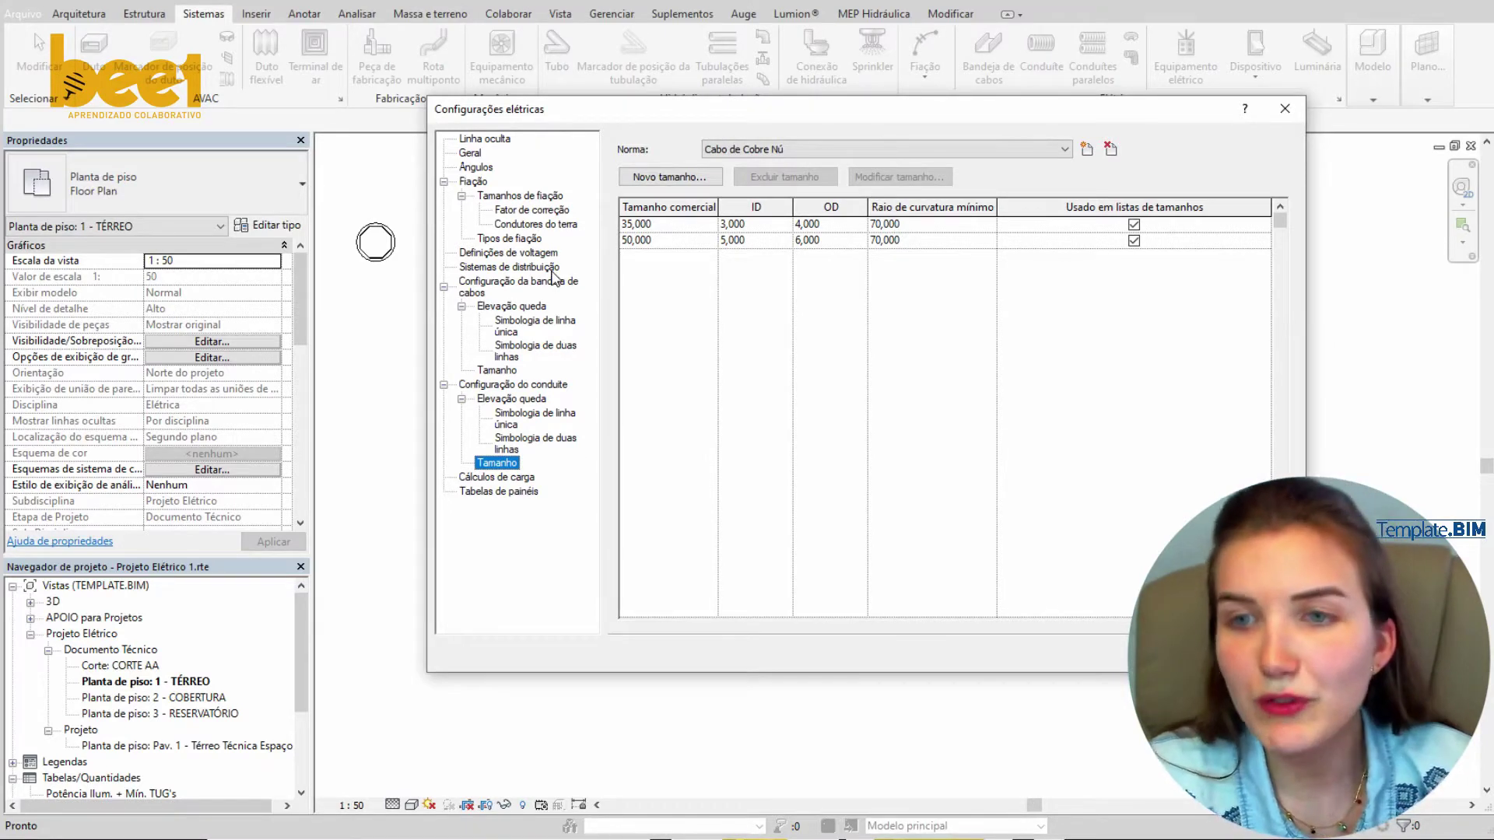
- Browse wire sizes, correction factors and ground conductor materials, ending on the 19 Tipos de fiação
{"action": "left_click", "coordinate": [517, 196]}
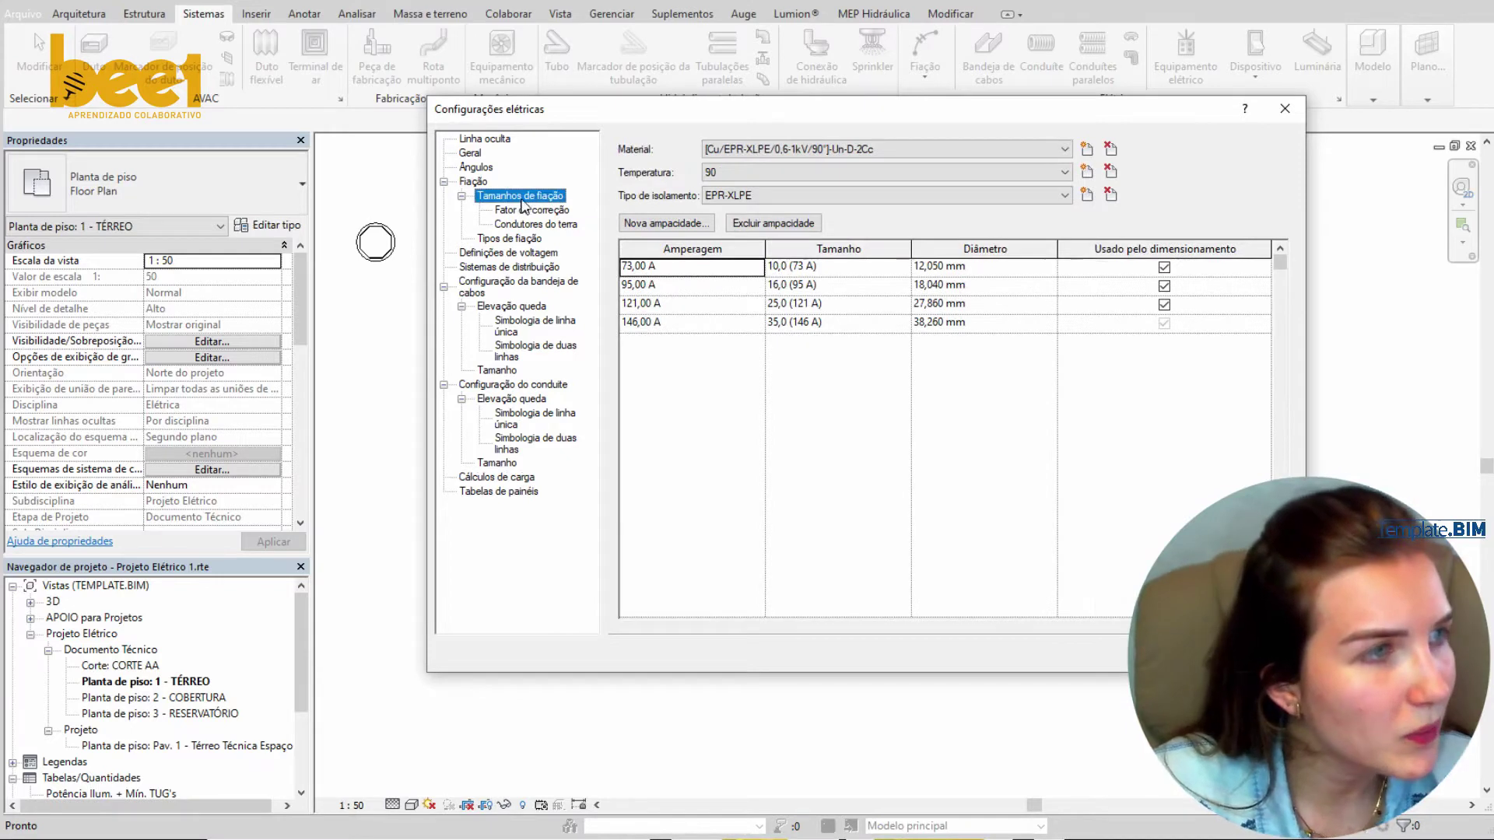
{"action": "left_click", "coordinate": [526, 212]}
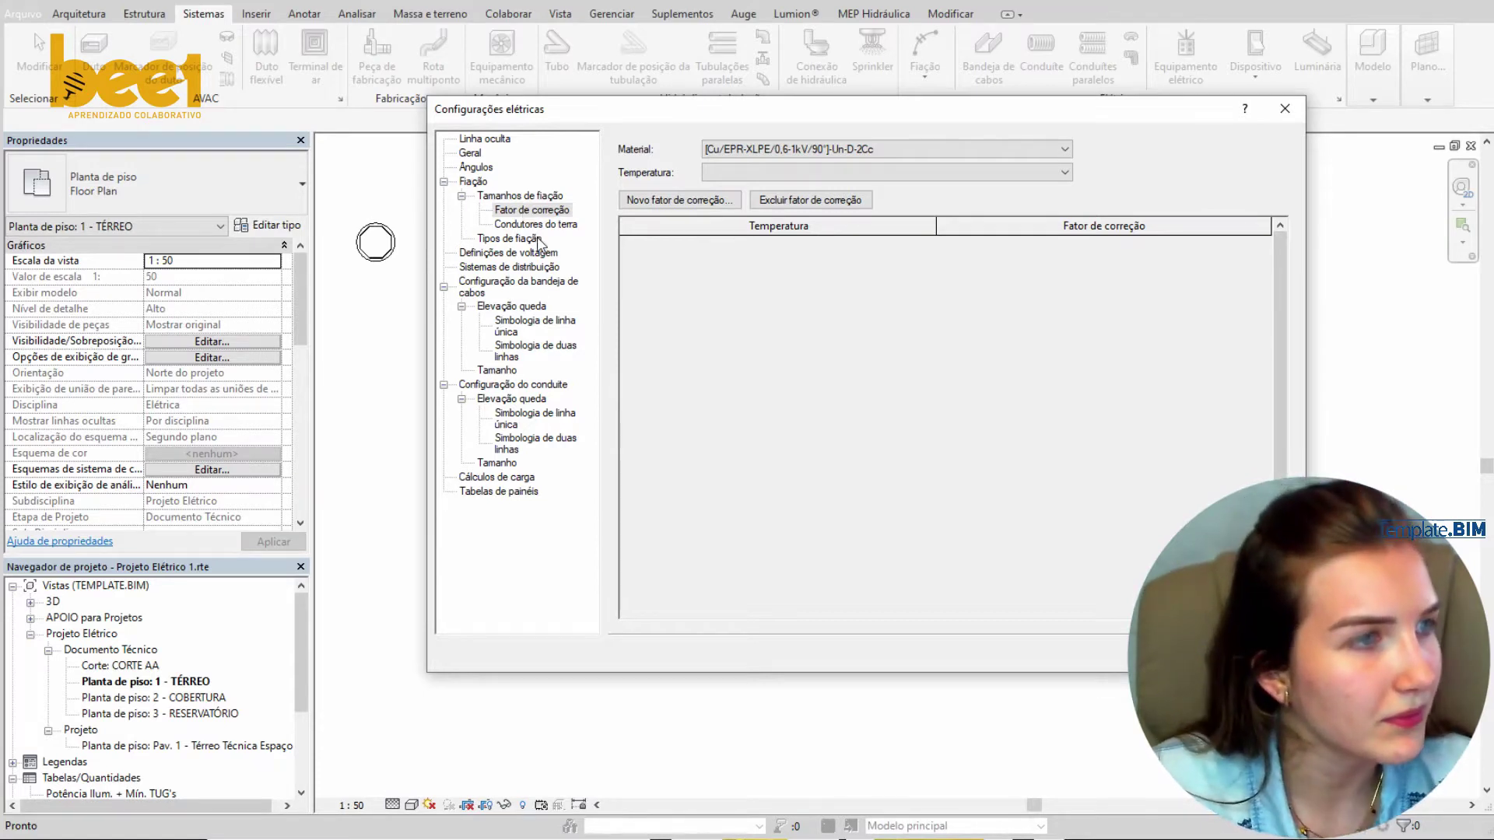
{"action": "left_click", "coordinate": [544, 226]}
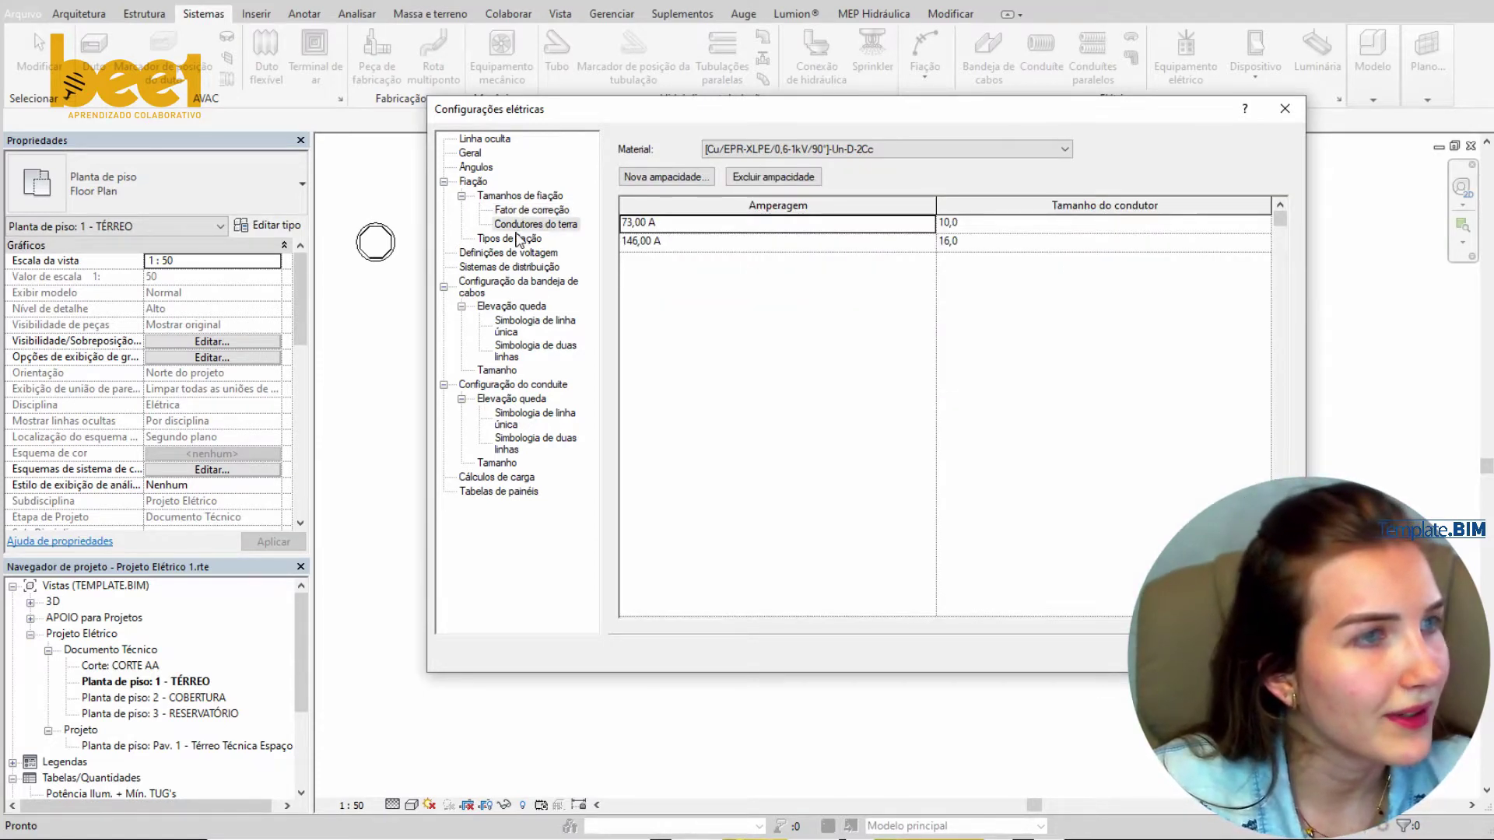
{"action": "left_click", "coordinate": [1004, 149]}
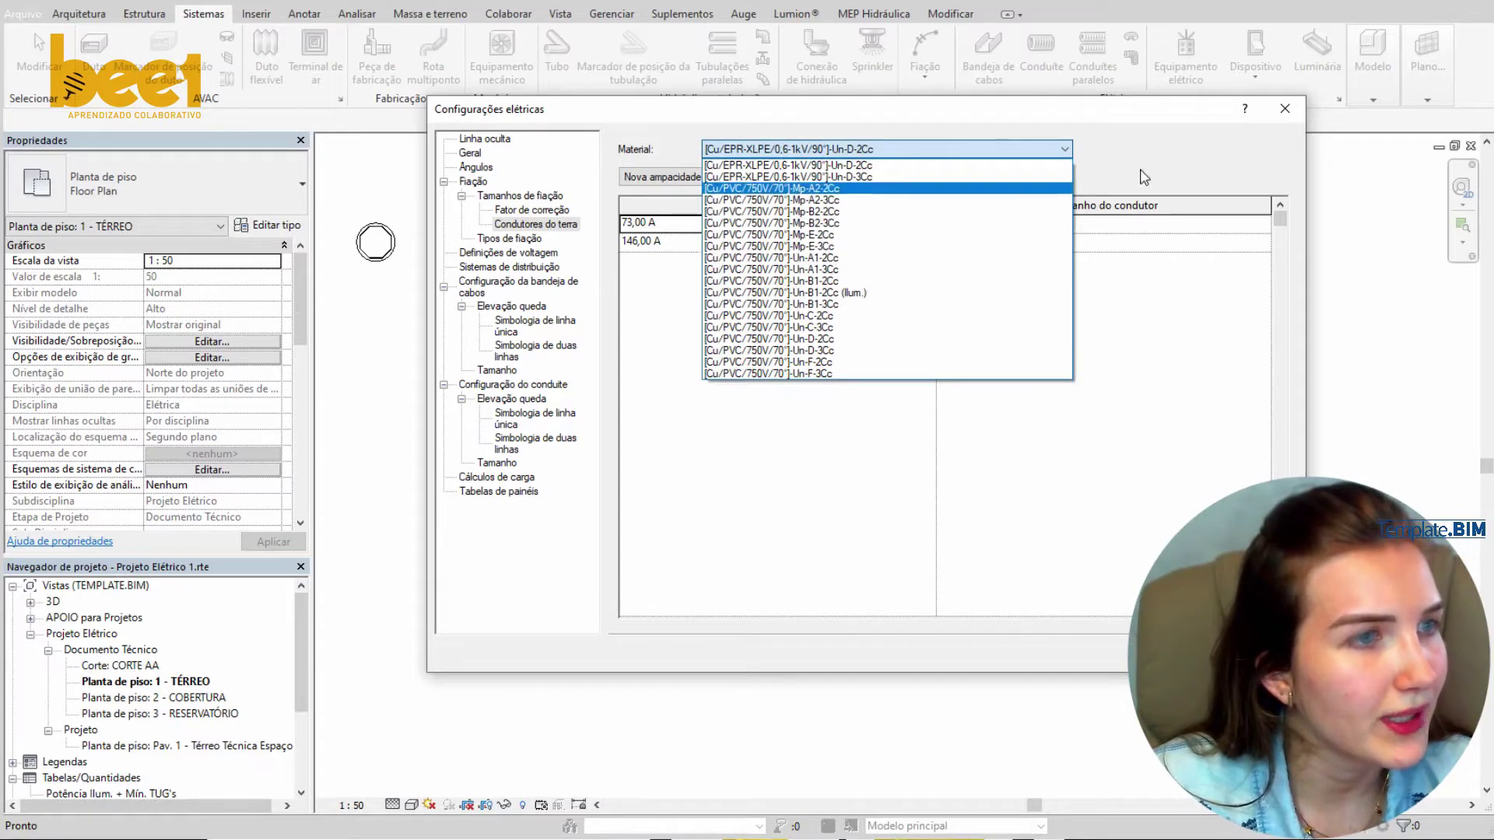
{"action": "left_click", "coordinate": [509, 239]}
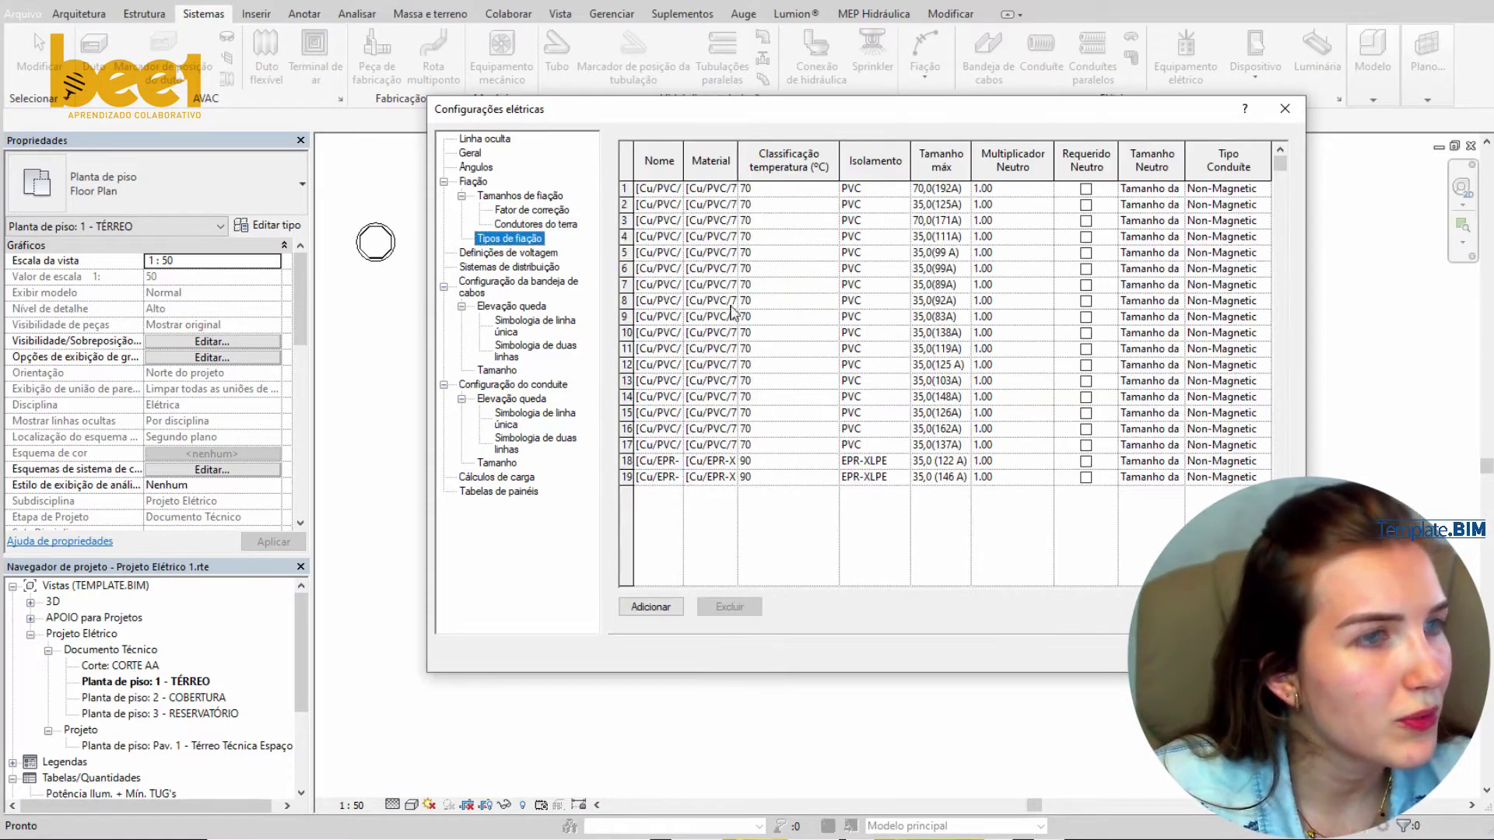
- Resize the Nome and Material columns and scroll right to see neutral and conduit settings
{"action": "left_click_drag", "start_coordinate": [684, 150], "coordinate": [864, 150]}
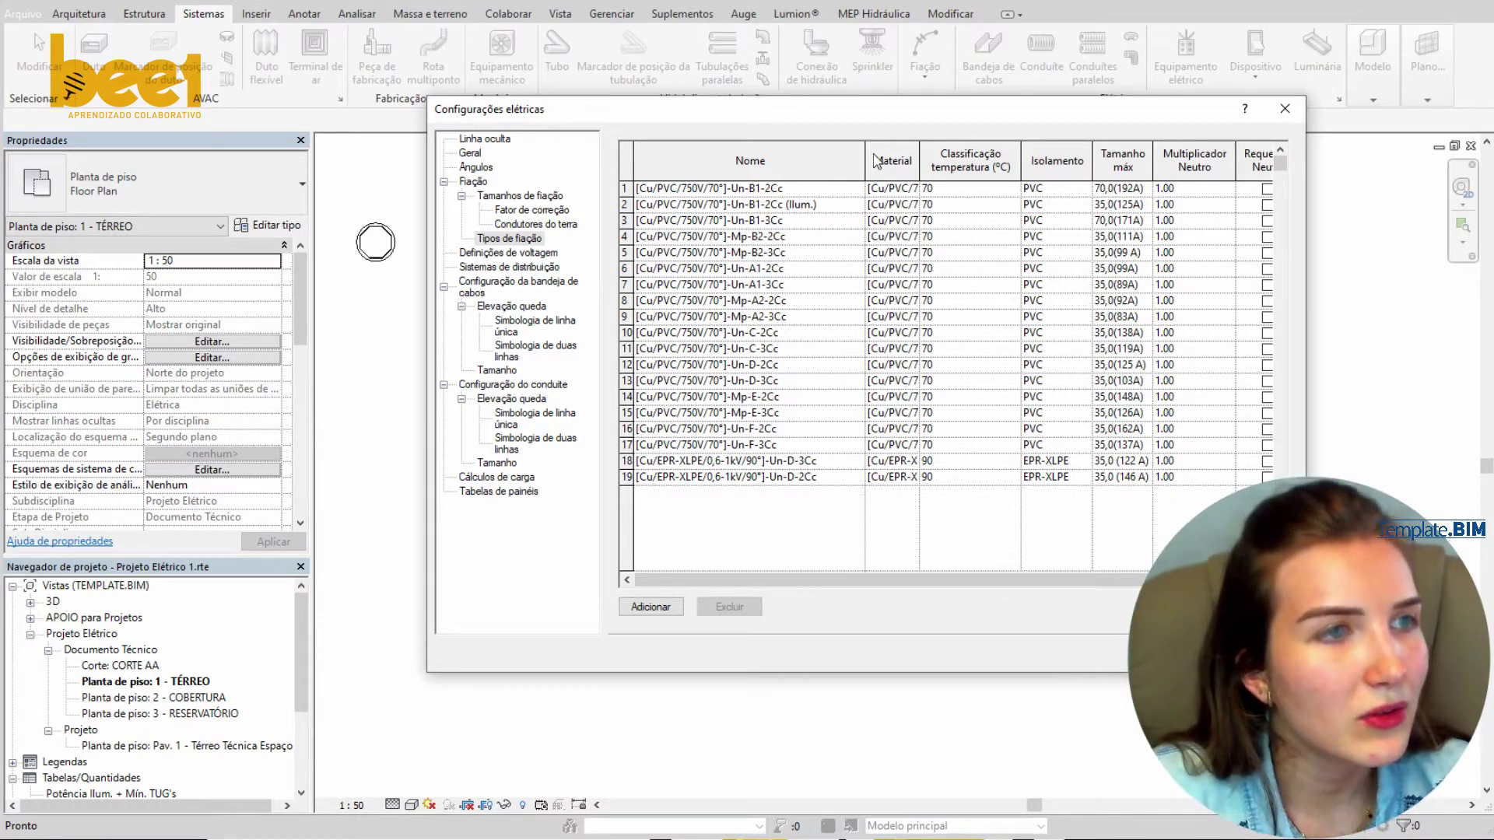
{"action": "left_click_drag", "start_coordinate": [865, 152], "coordinate": [787, 153]}
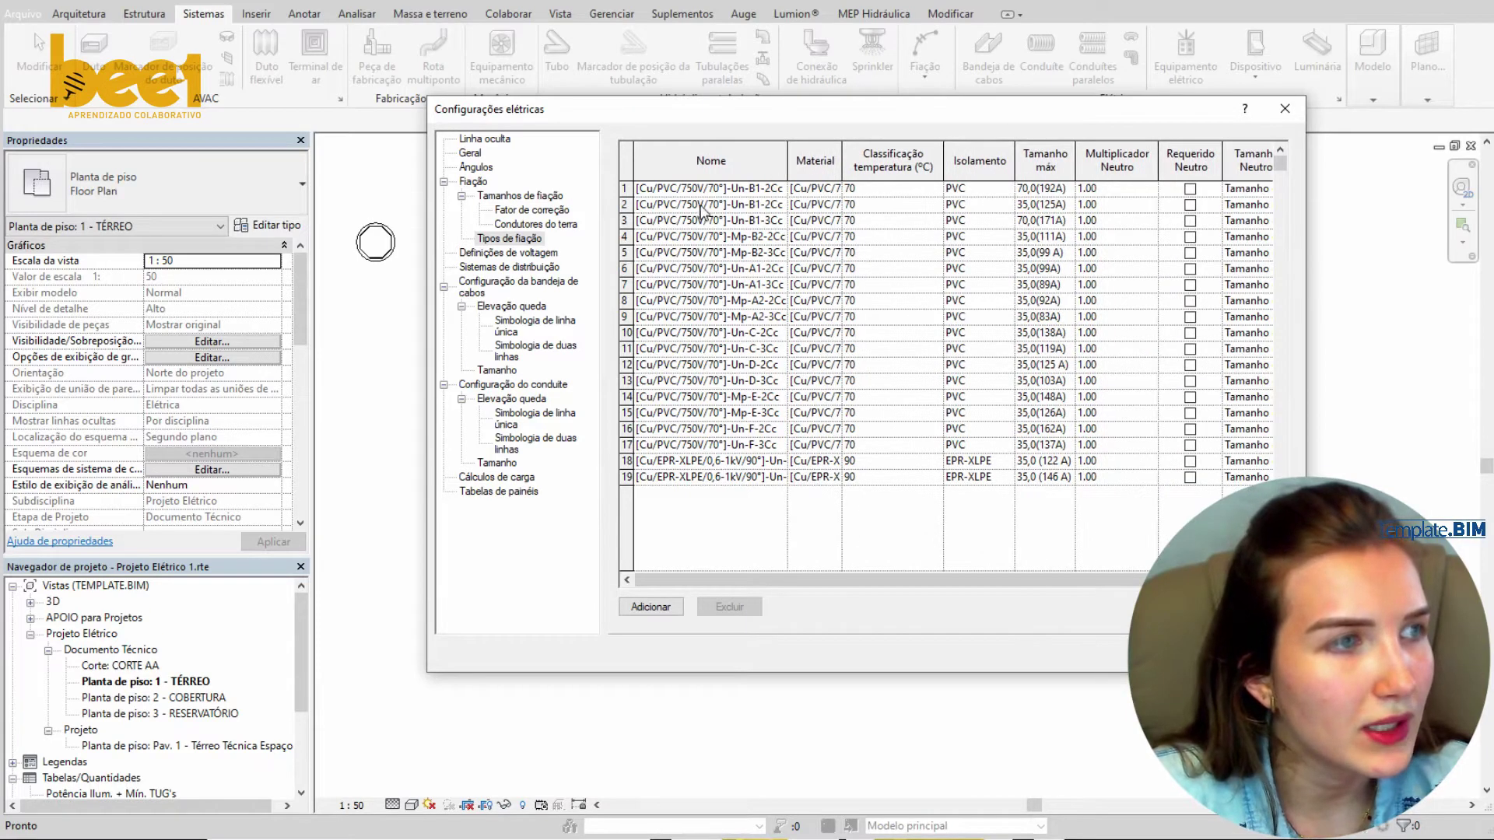
{"action": "left_click_drag", "start_coordinate": [842, 166], "coordinate": [862, 166]}
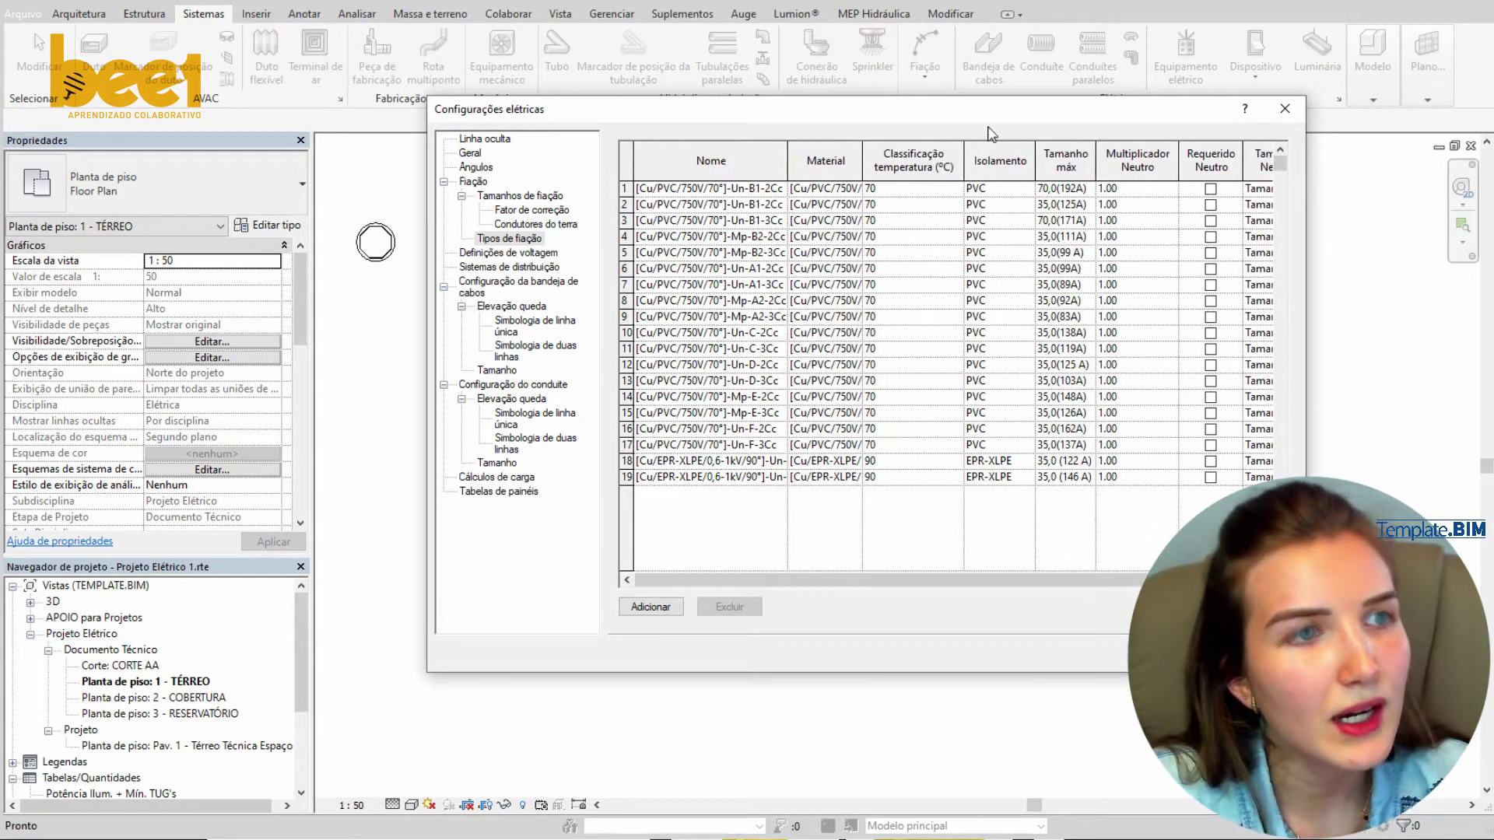
{"action": "left_click_drag", "start_coordinate": [1101, 580], "coordinate": [1172, 580]}
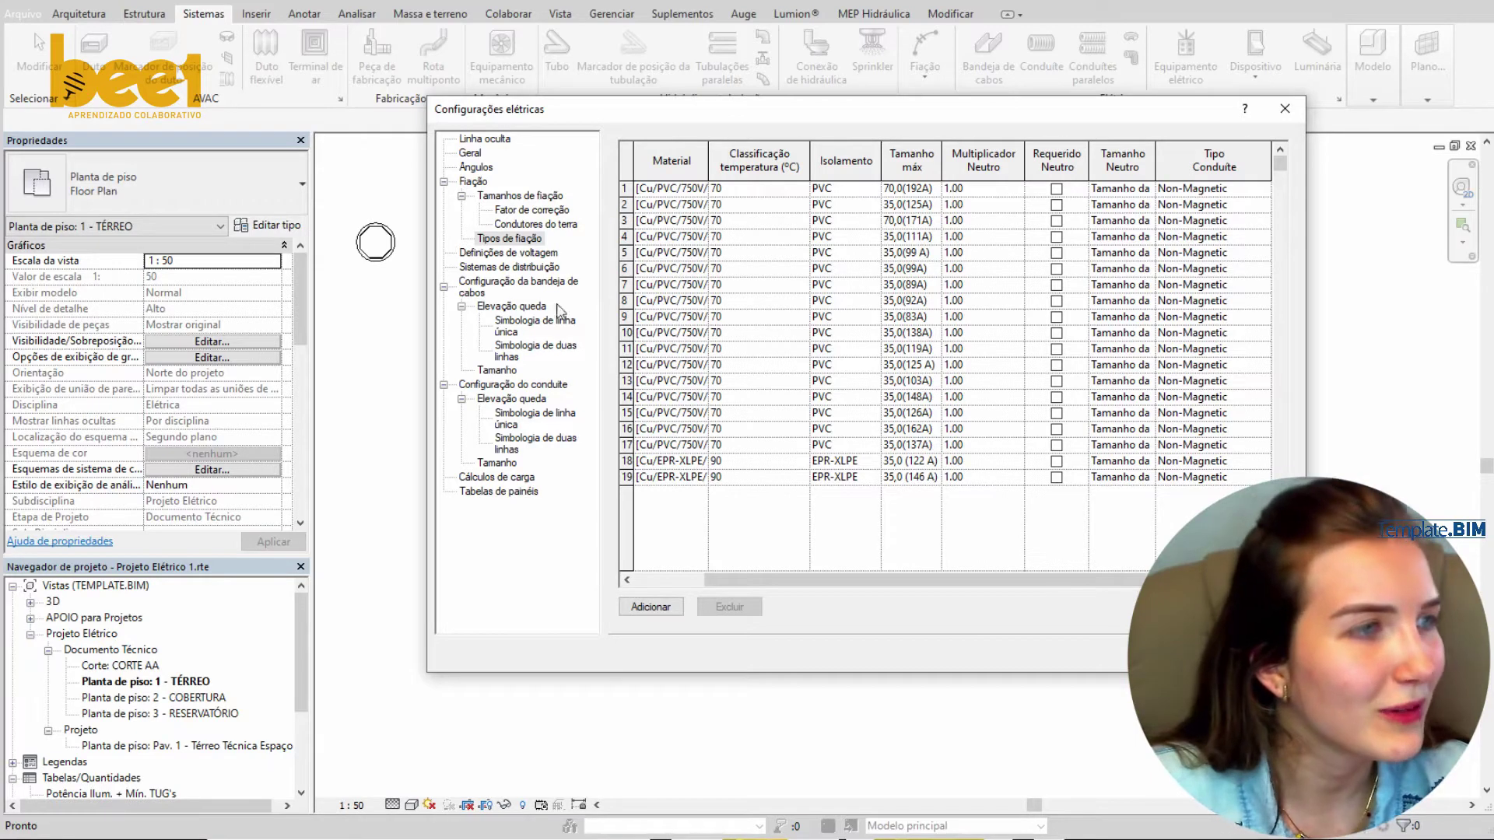
- Review the 127V/220V/380V voltages, distribution systems and cable tray settings, then Cálculos de carga
{"action": "left_click", "coordinate": [540, 253]}
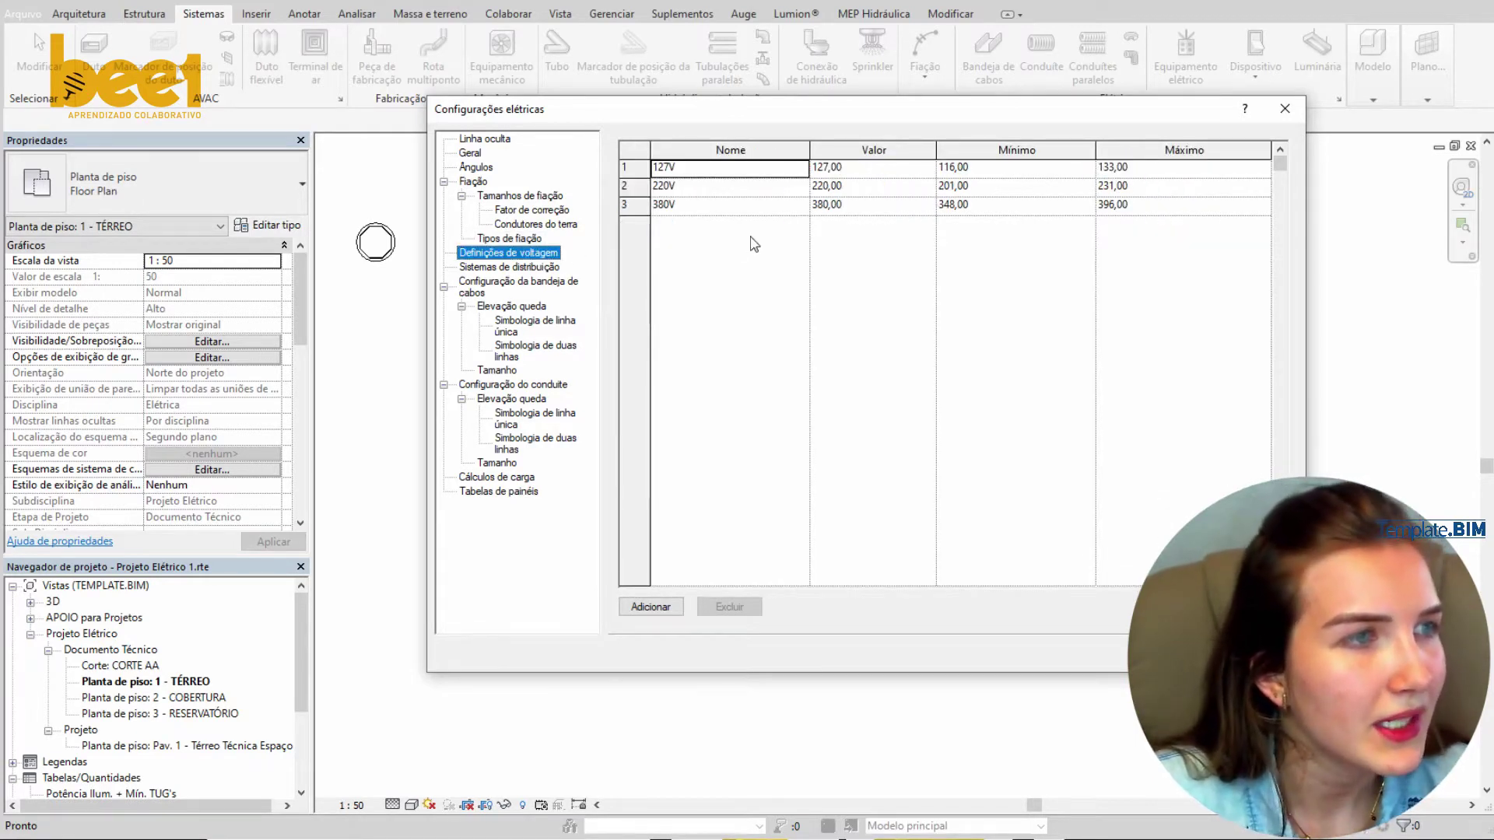
{"action": "left_click", "coordinate": [527, 269]}
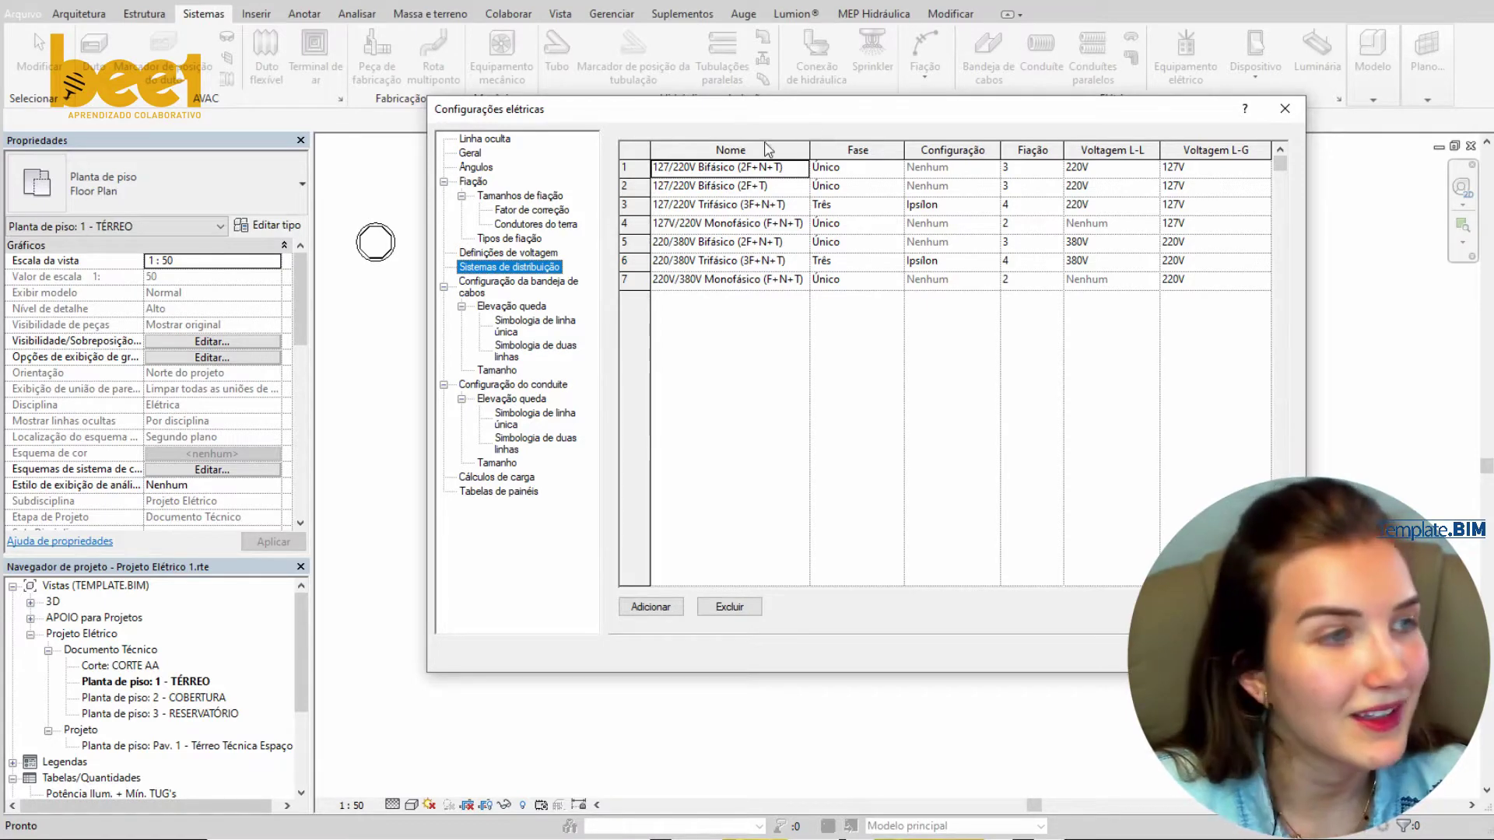
{"action": "left_click", "coordinate": [510, 292]}
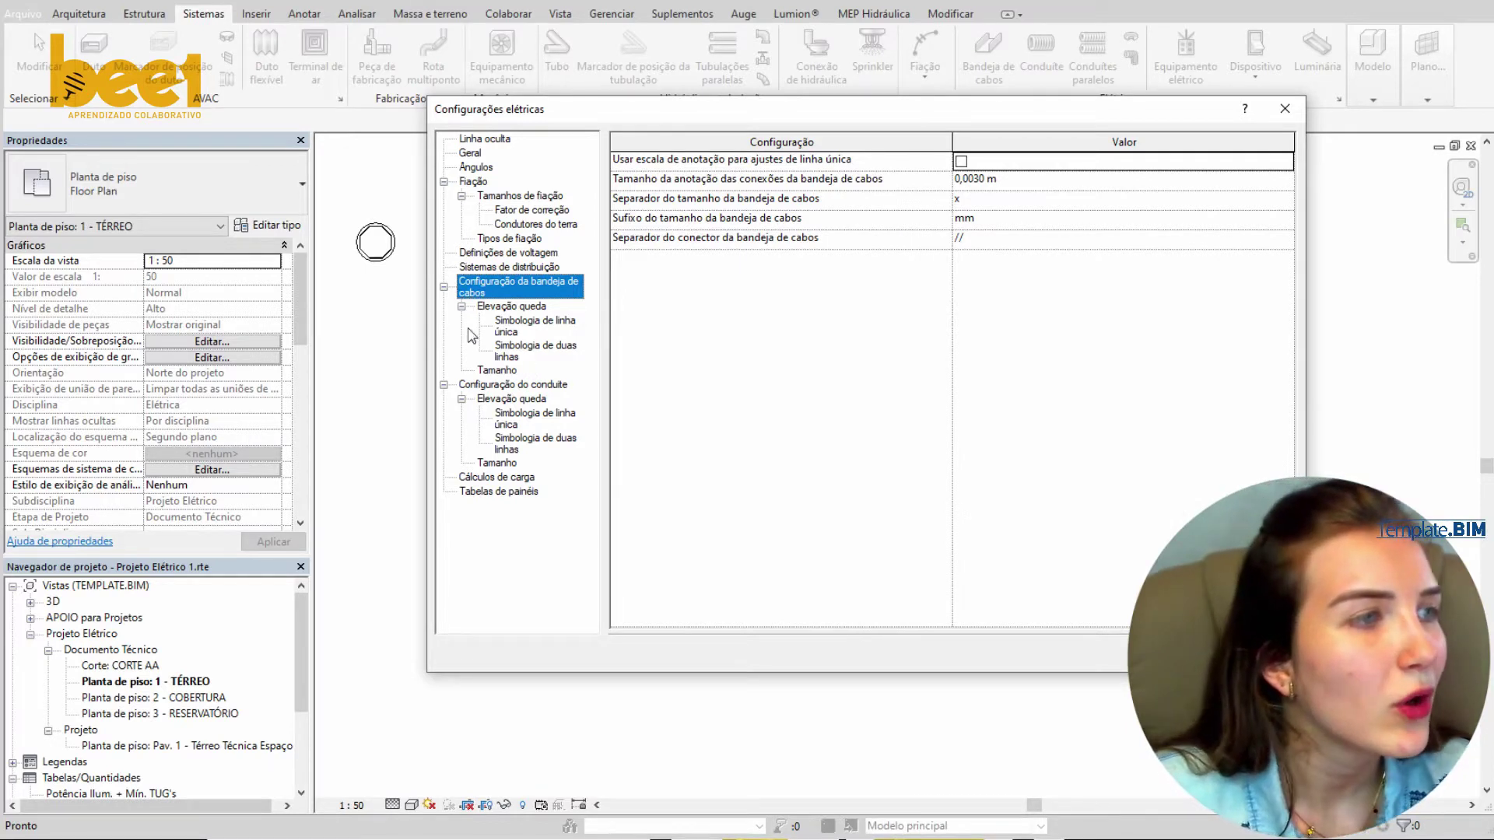
{"action": "left_click", "coordinate": [444, 287]}
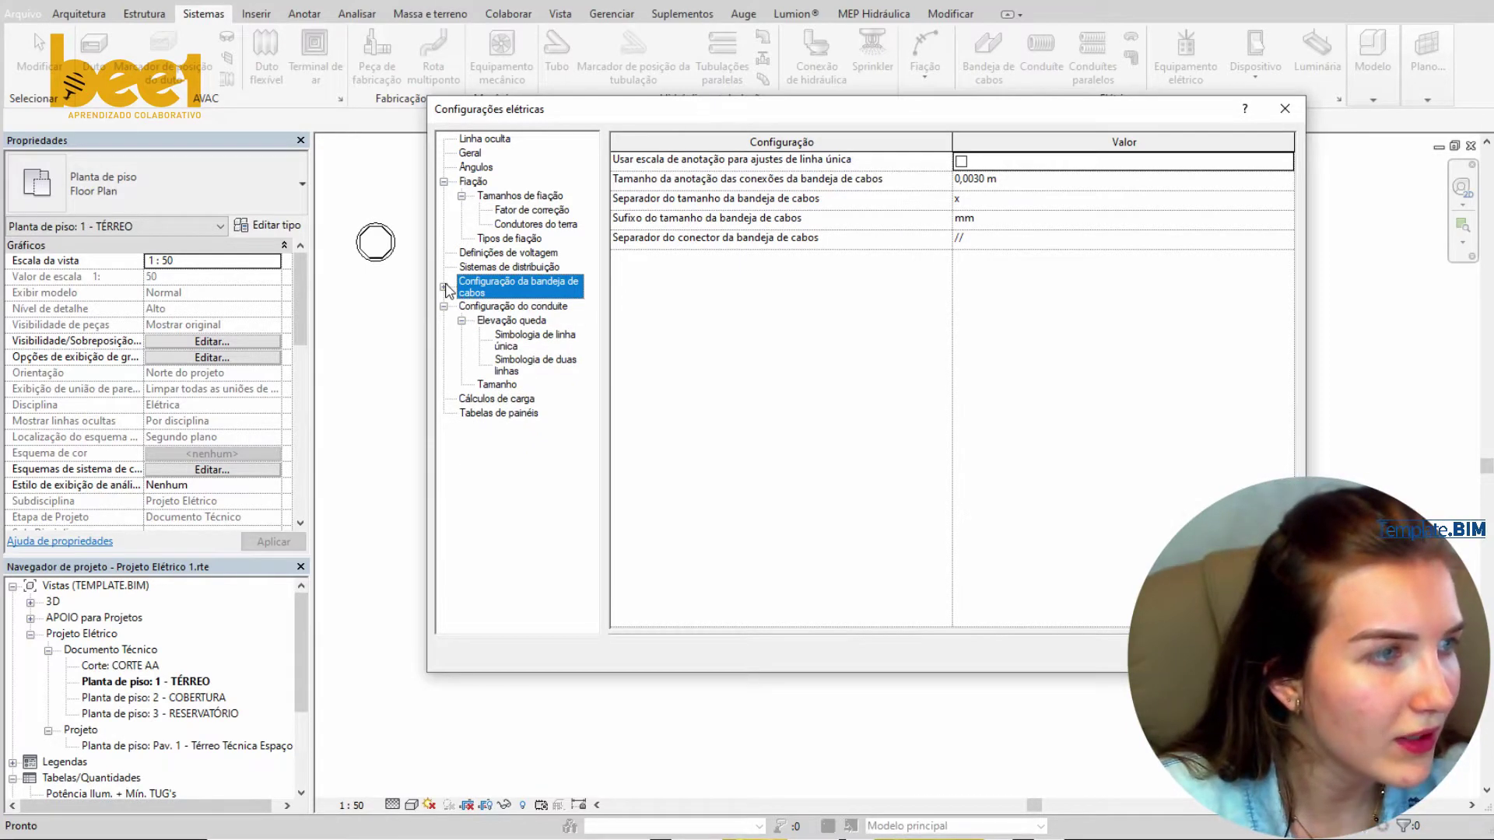
{"action": "left_click", "coordinate": [504, 400]}
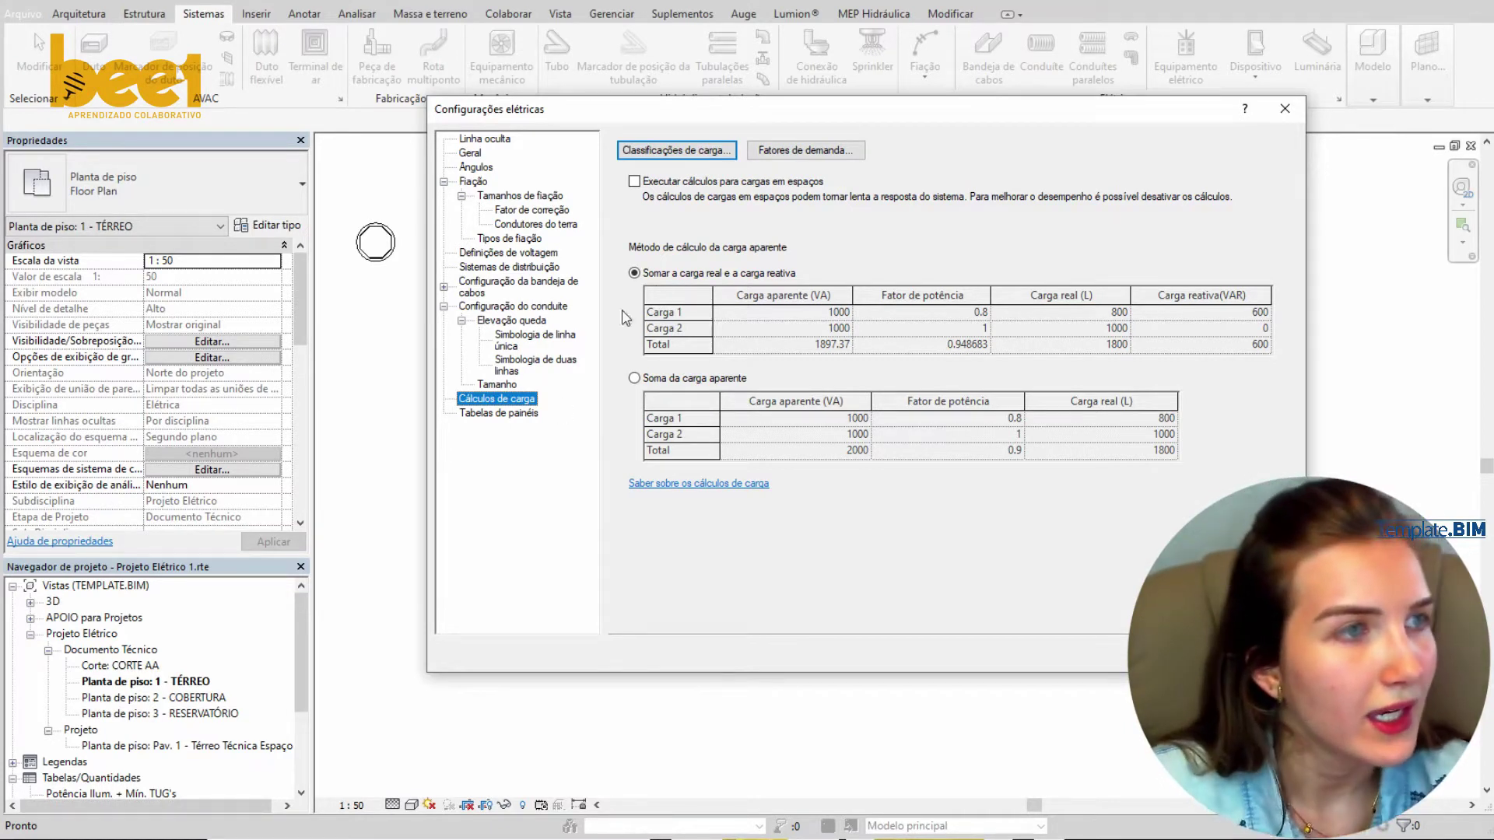
- Check the demand factors used by Iluminação, TUEs, TUGs and Circuito Reserva in Classificações de carga
{"action": "left_click", "coordinate": [676, 151]}
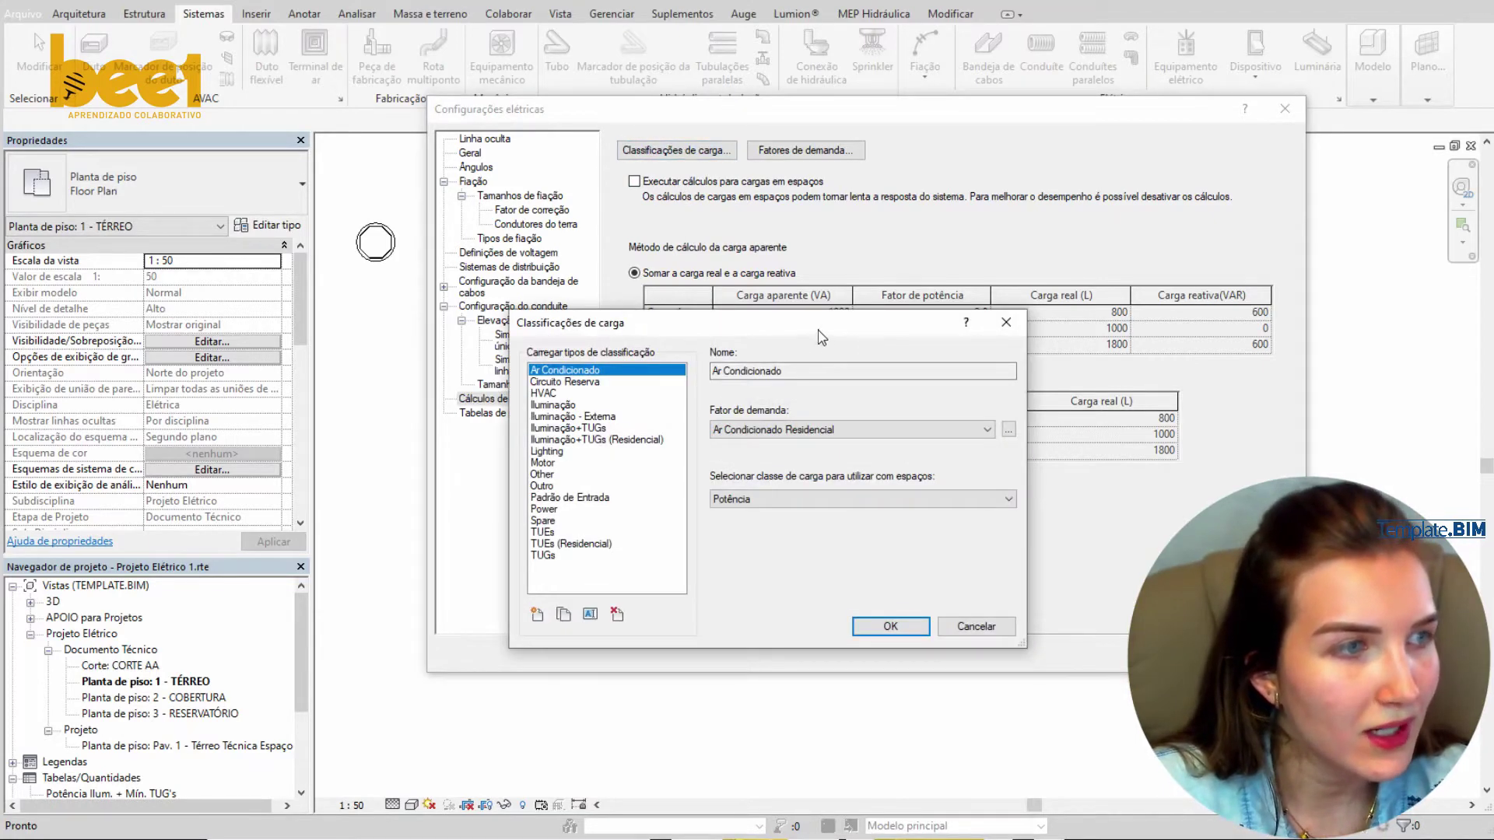
{"action": "left_click_drag", "start_coordinate": [819, 335], "coordinate": [925, 227]}
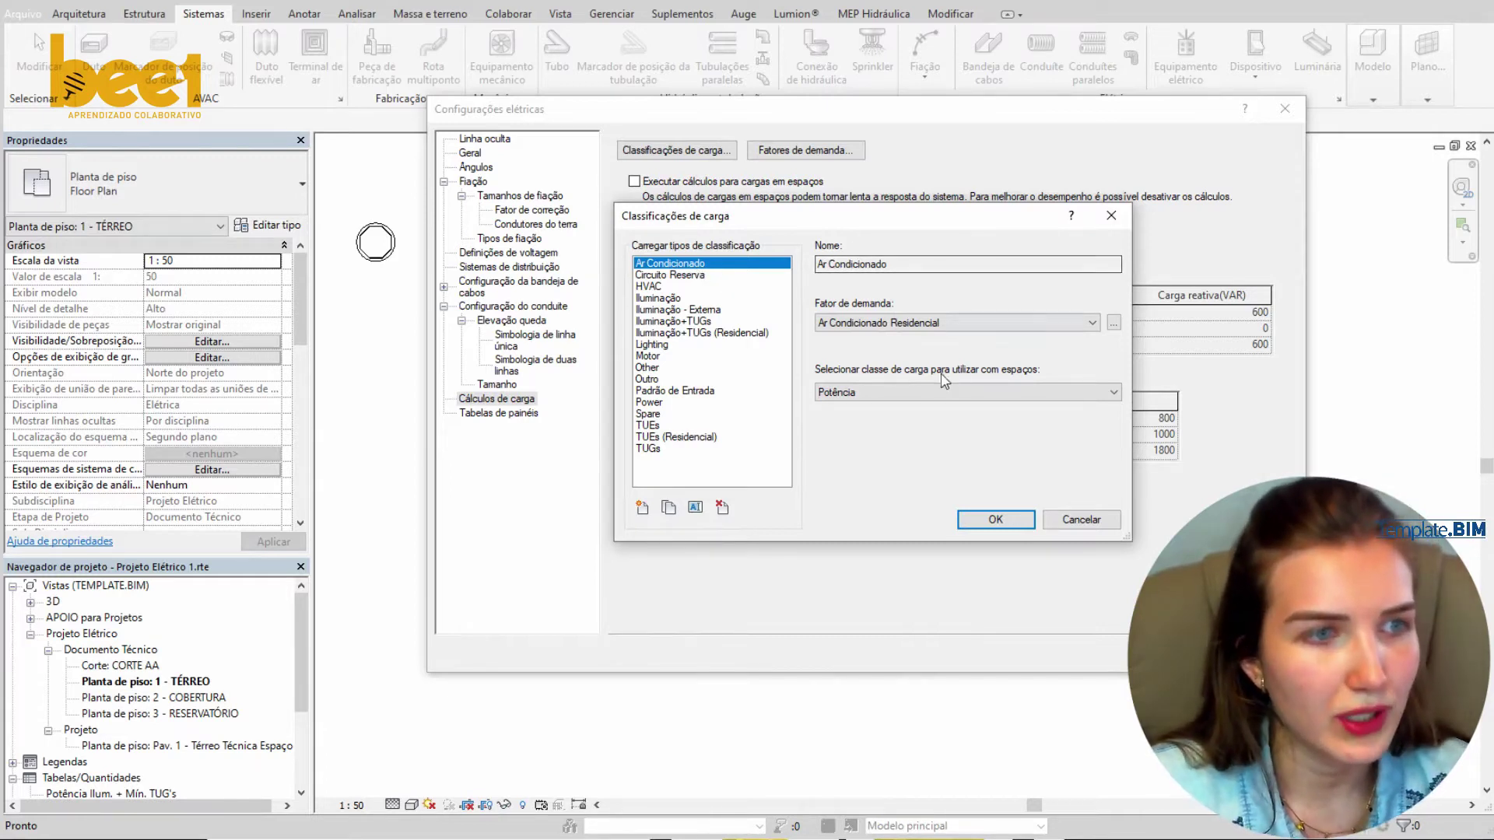
{"action": "left_click", "coordinate": [656, 298]}
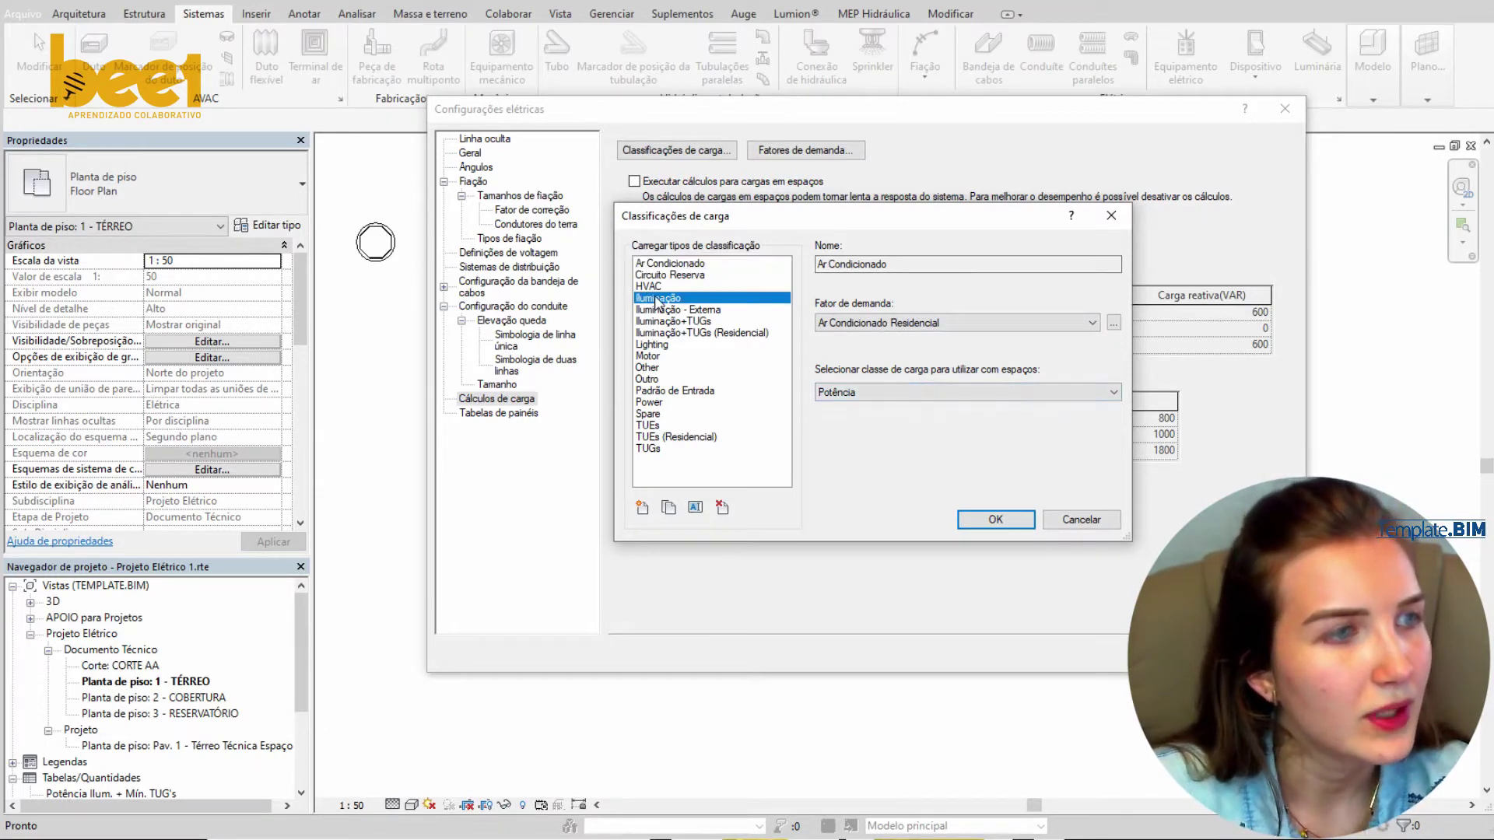
{"action": "left_click", "coordinate": [649, 427]}
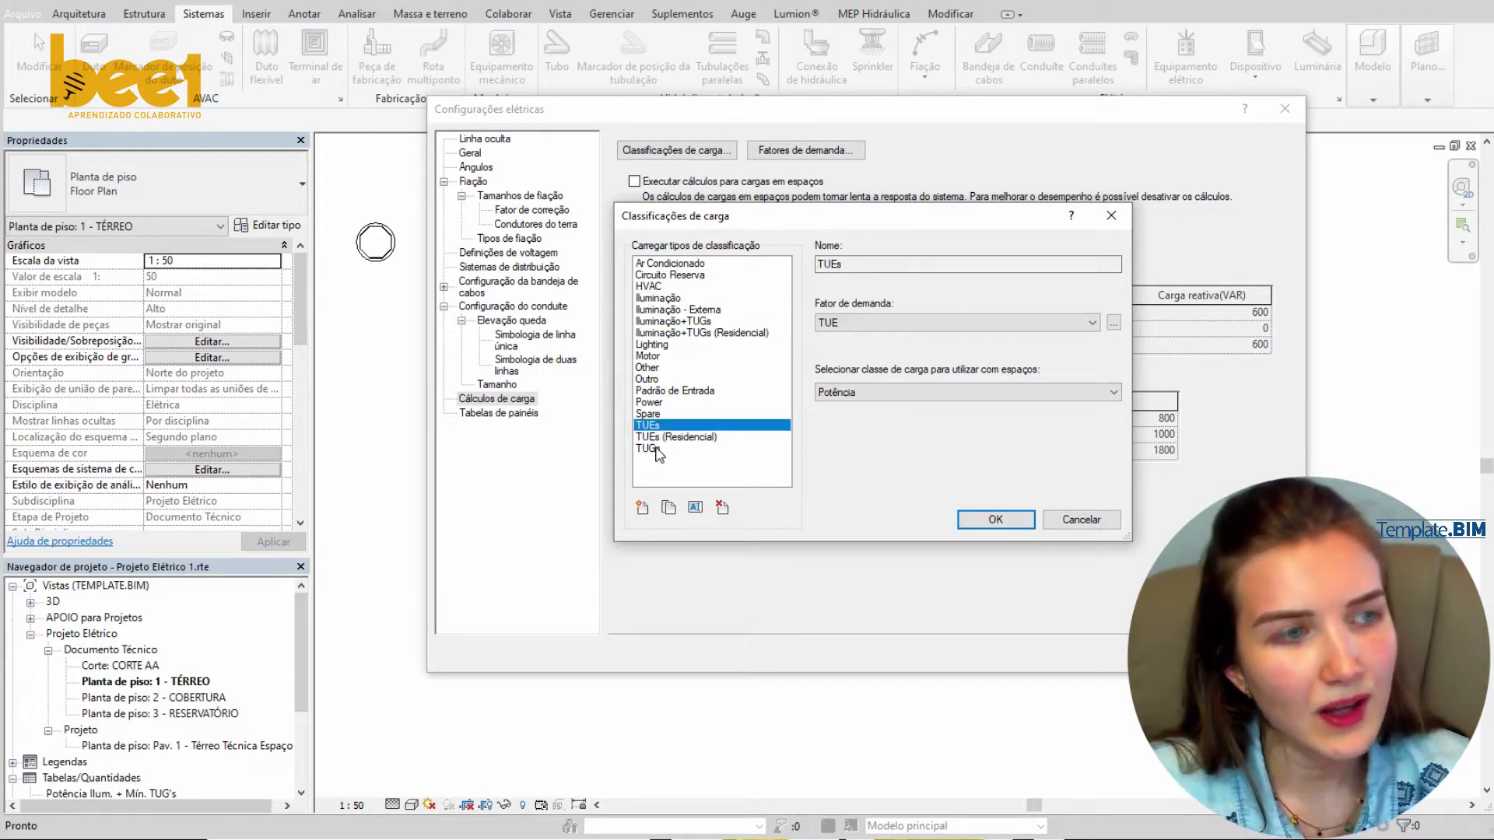
{"action": "left_click", "coordinate": [655, 449]}
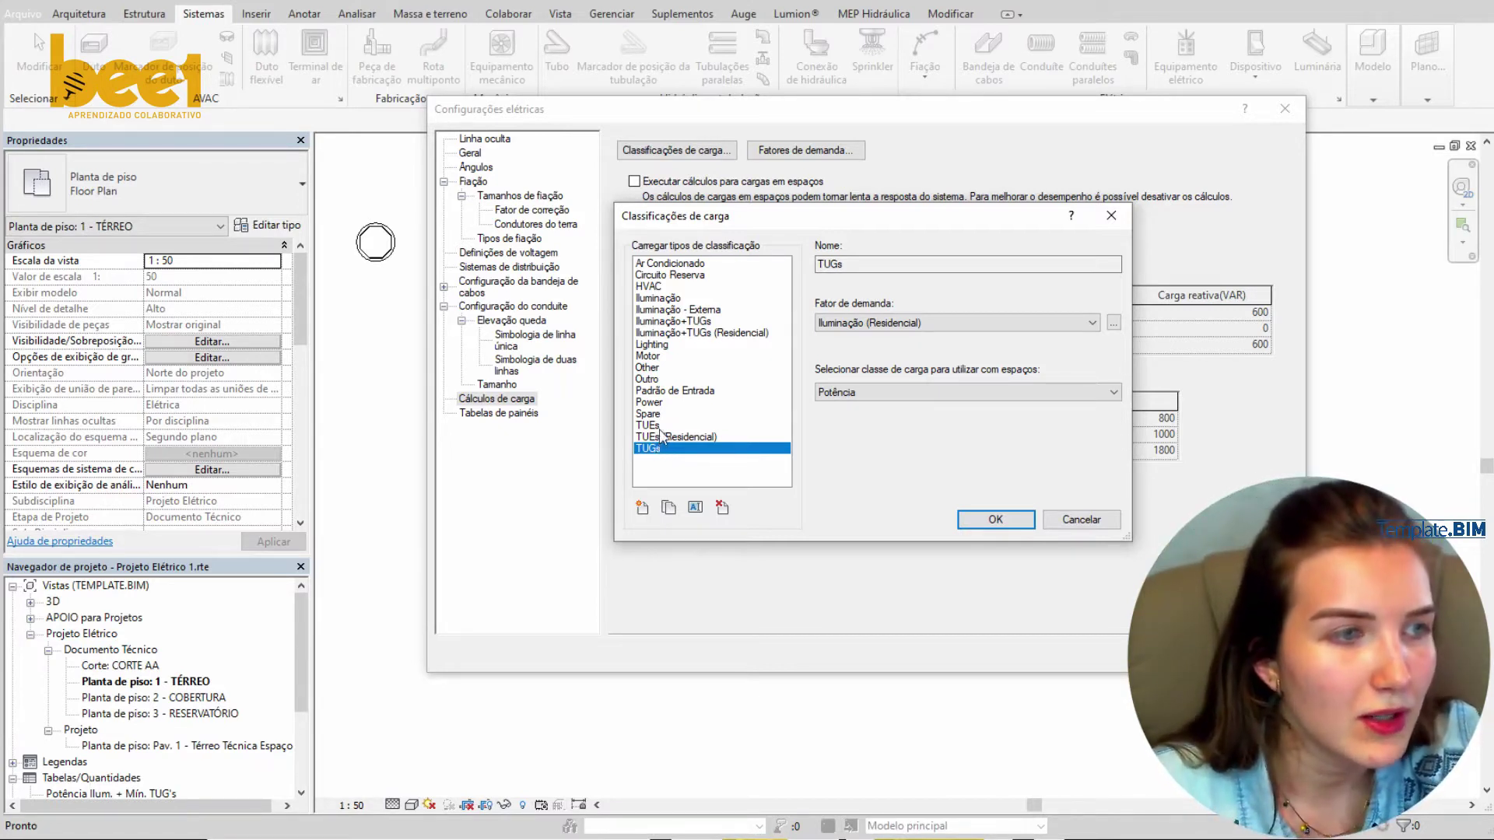
{"action": "left_click", "coordinate": [660, 425]}
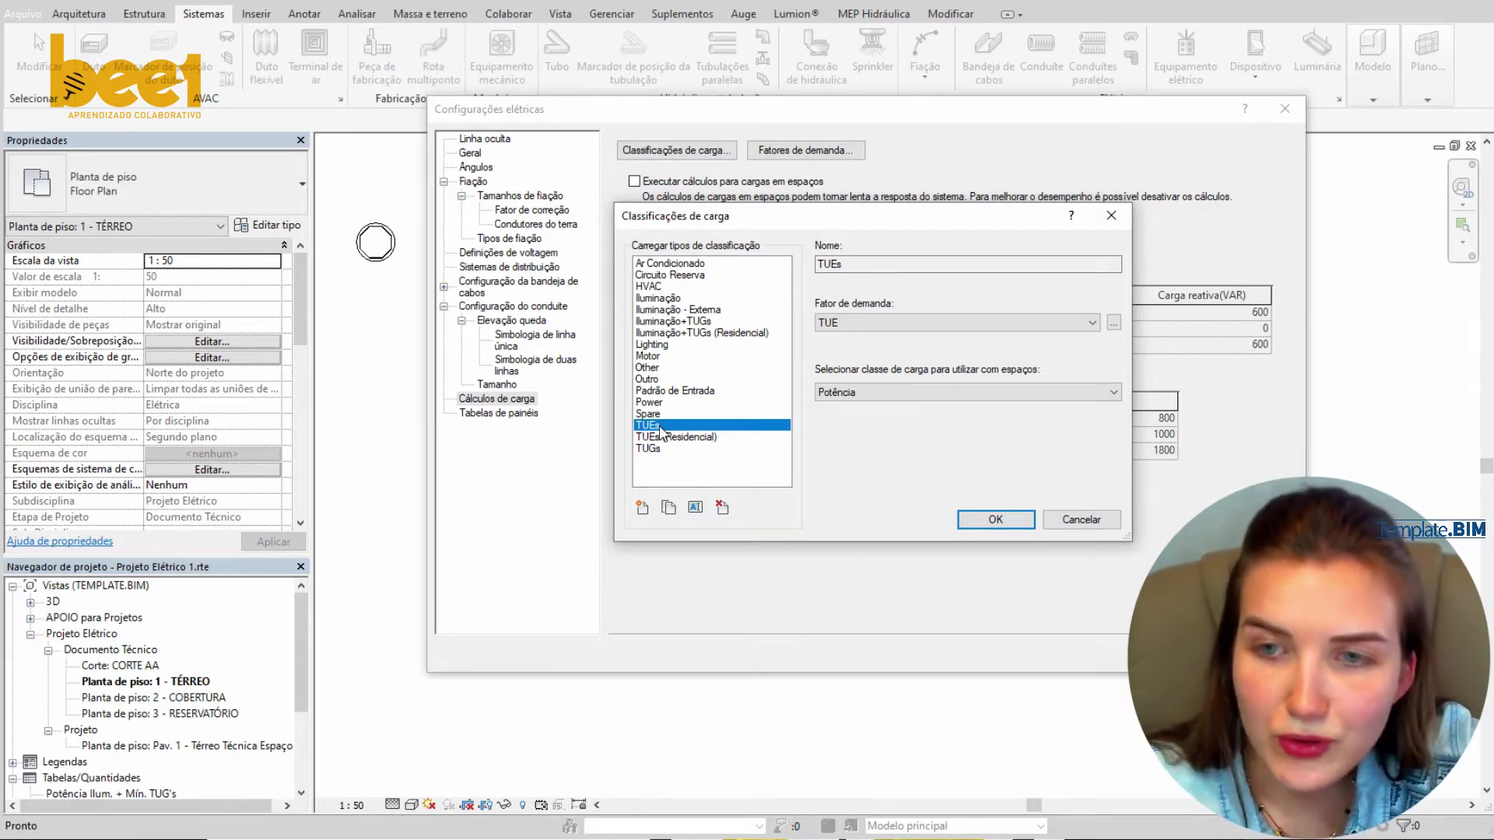
{"action": "left_click", "coordinate": [700, 286]}
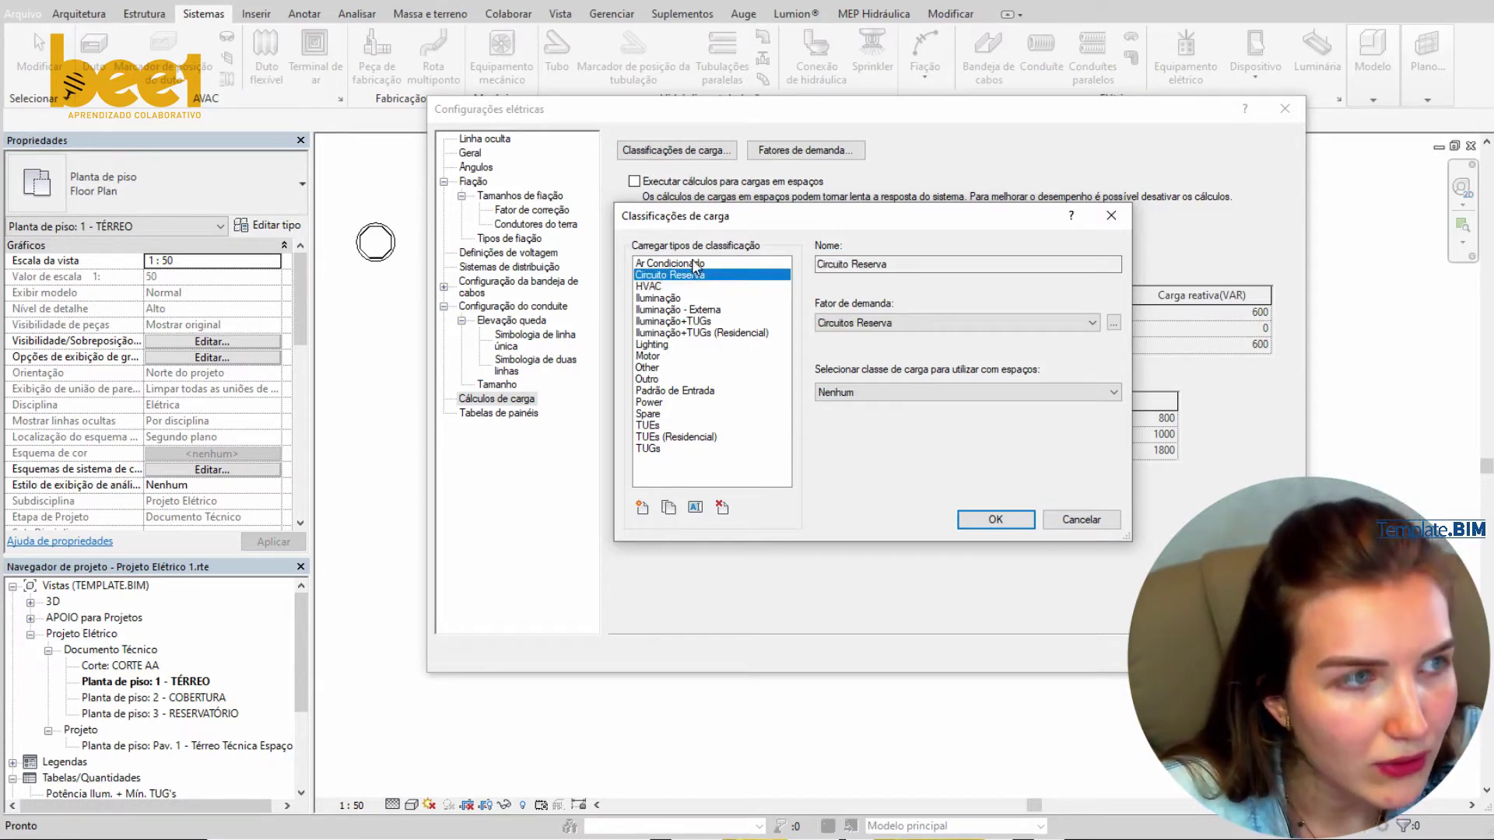
- Compare the Ar Condicionado and TUEs classifications, then view Ar Condicionado Residencial's quantity-based demand factors
{"action": "left_click", "coordinate": [695, 265]}
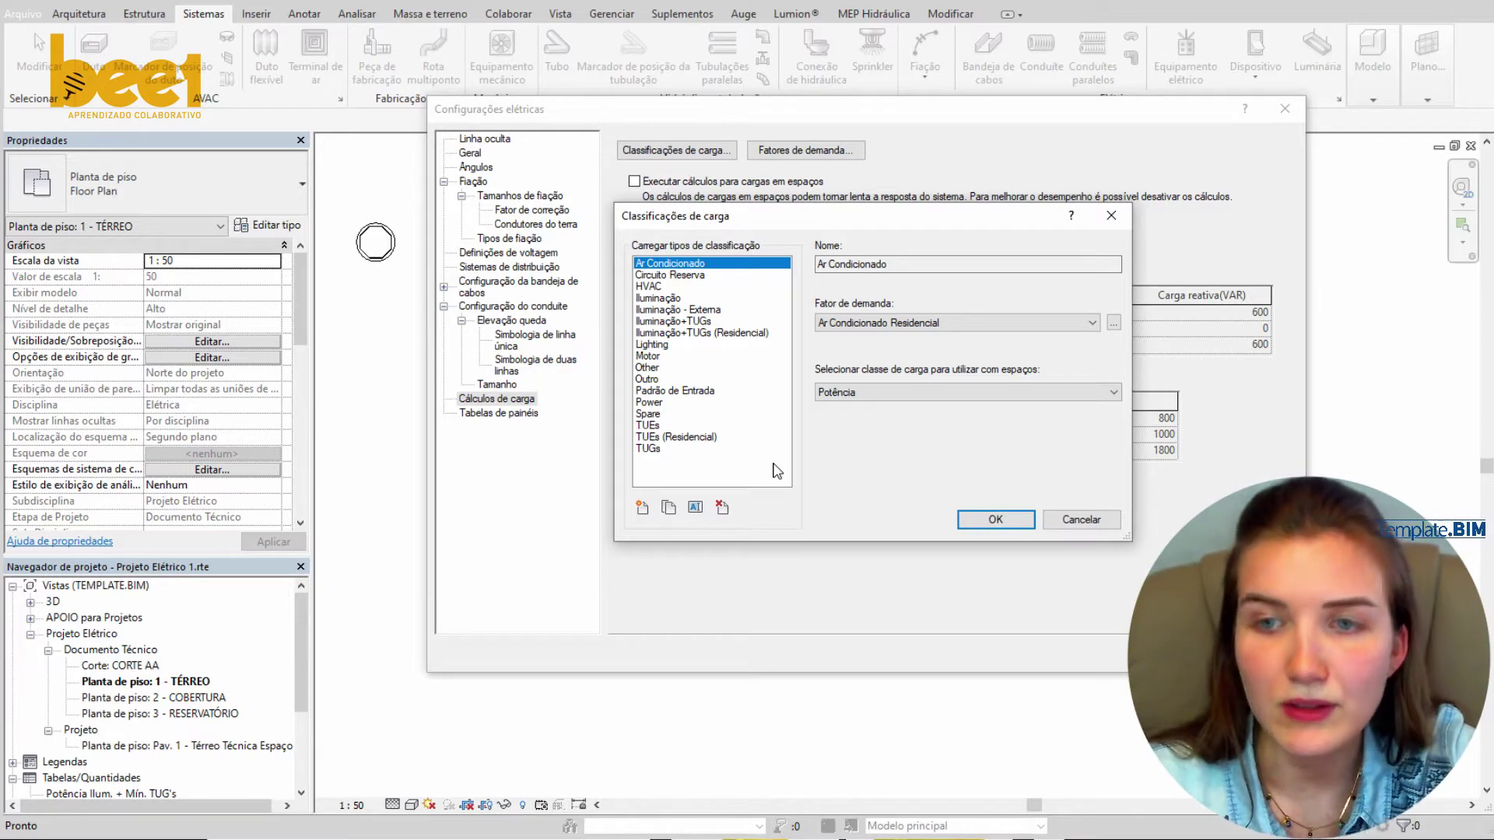
{"action": "left_click", "coordinate": [650, 426]}
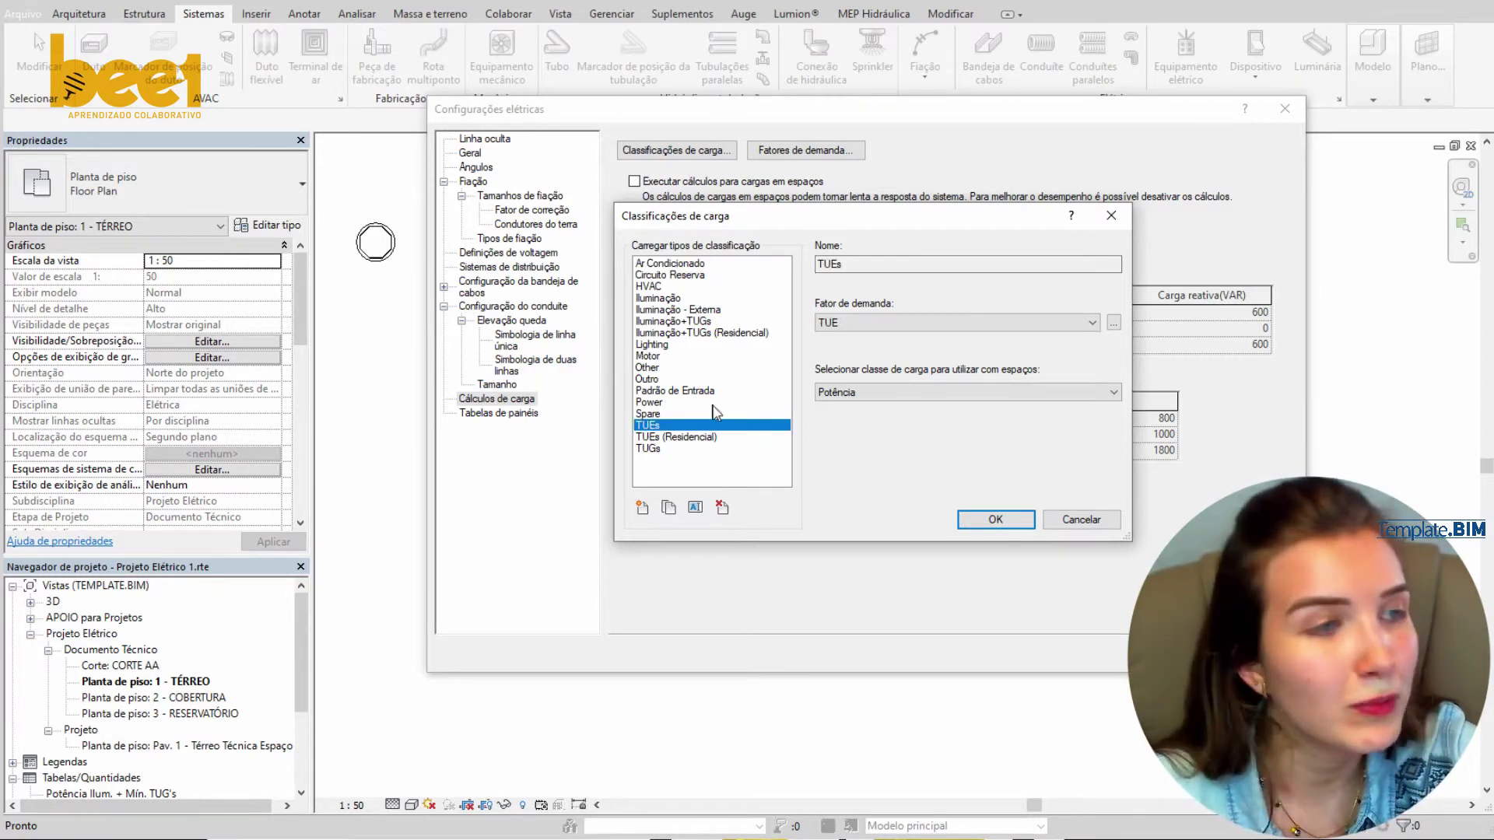
{"action": "left_click", "coordinate": [720, 266]}
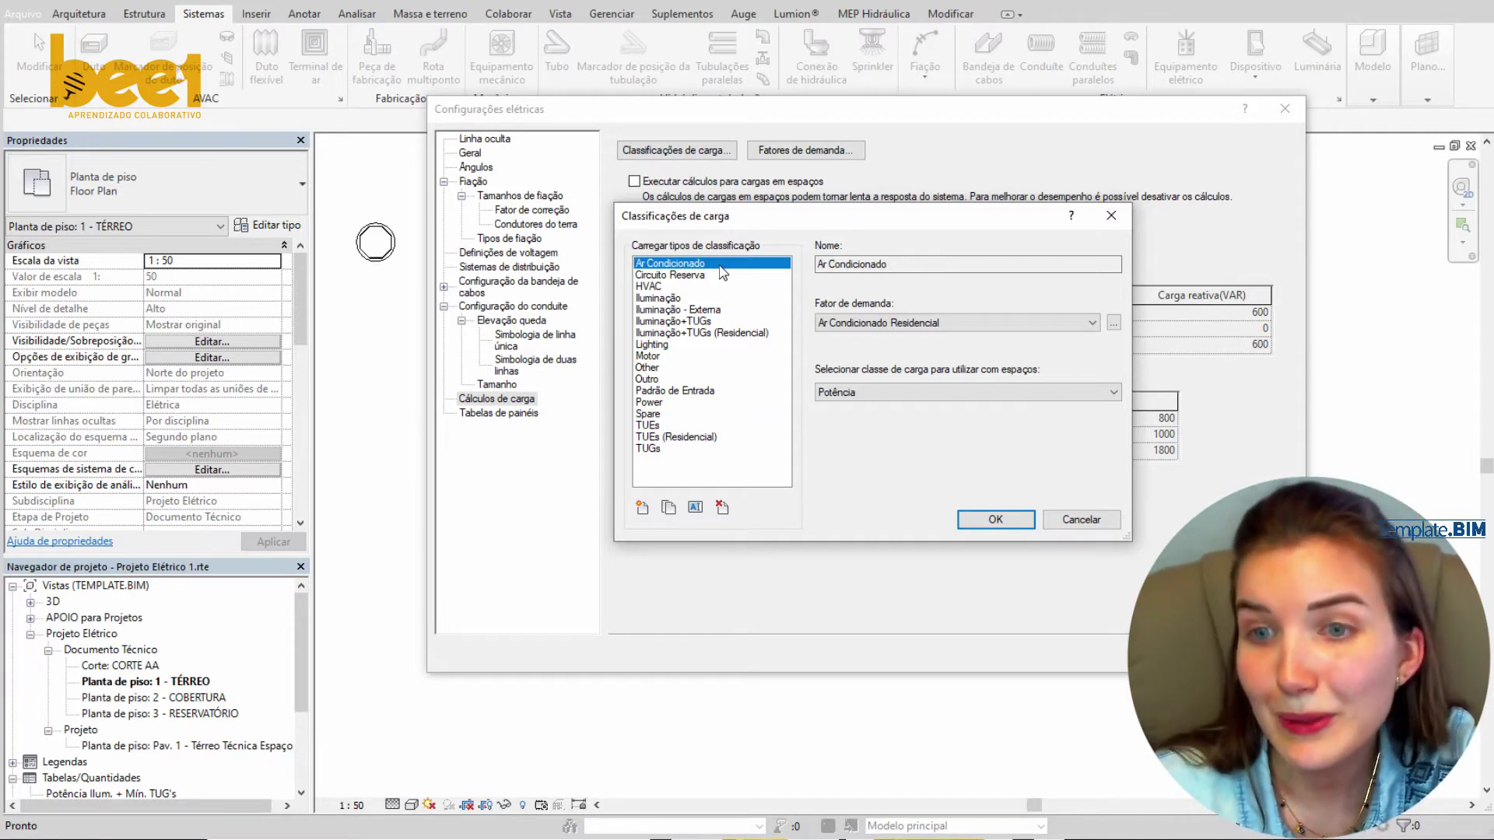
{"action": "left_click", "coordinate": [682, 425]}
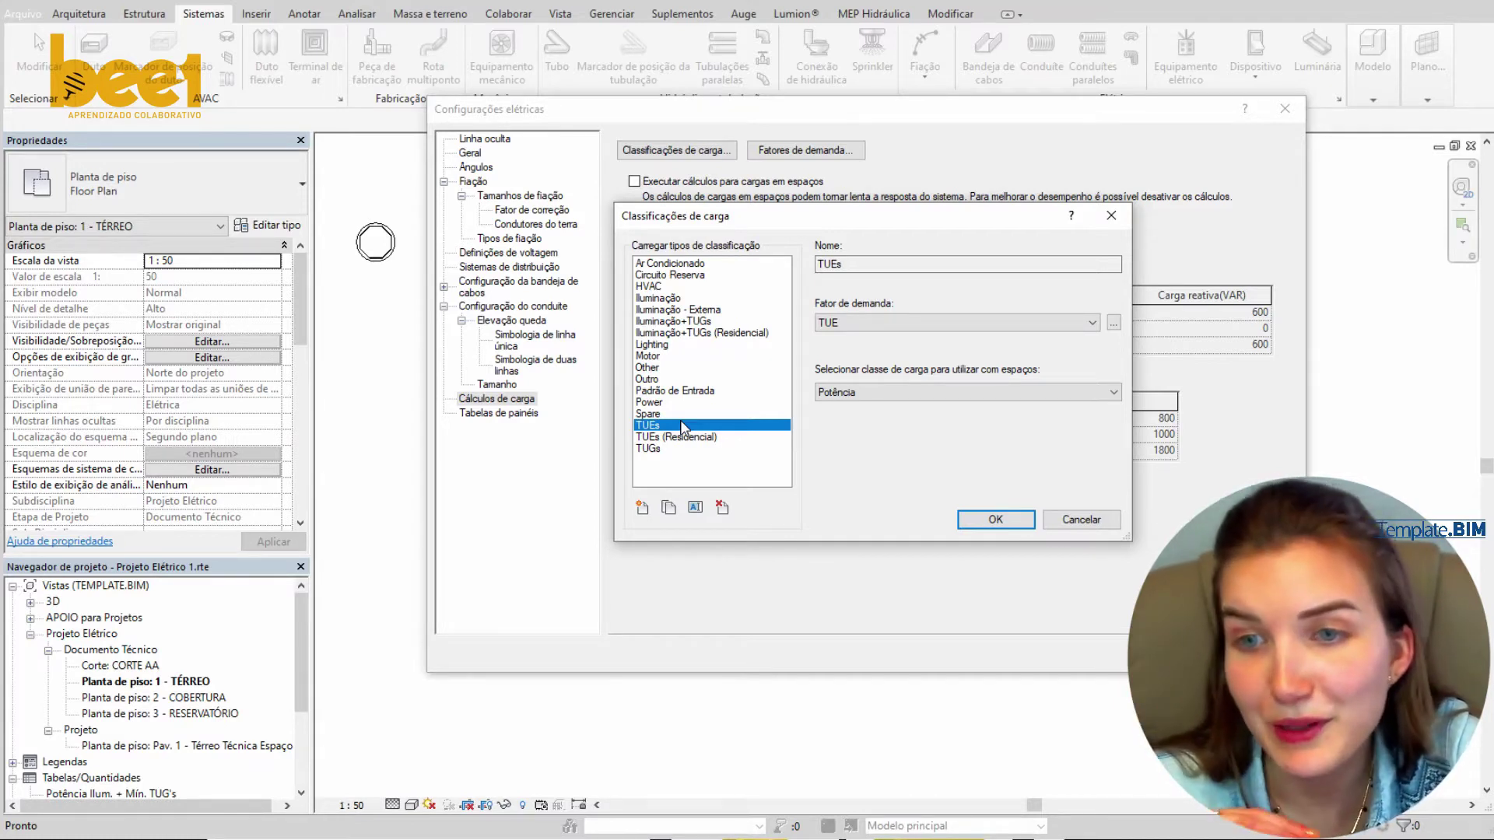
{"action": "left_click", "coordinate": [1112, 214]}
{"action": "left_click", "coordinate": [825, 149]}
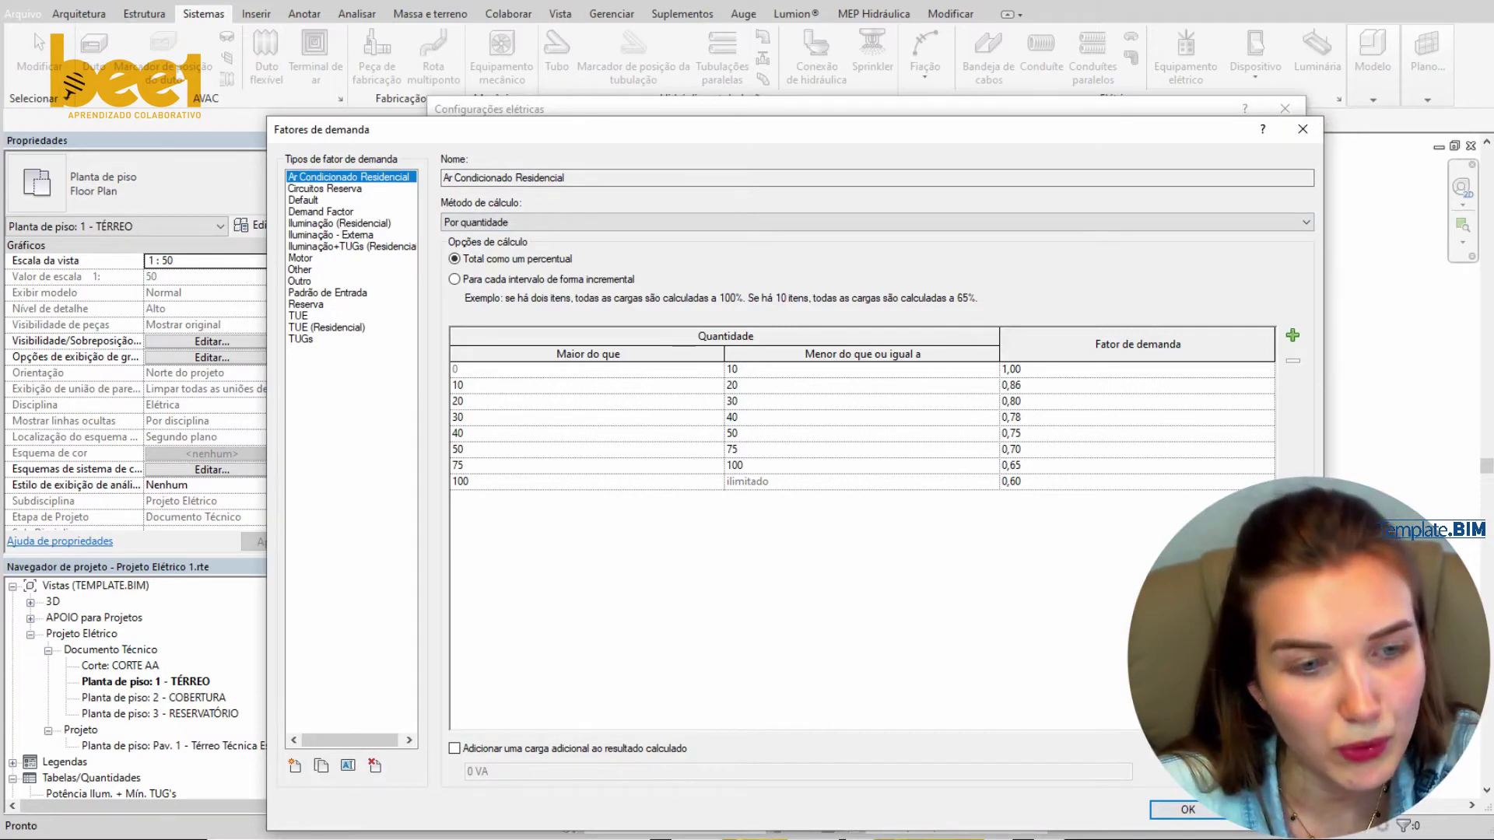
{"action": "left_click_drag", "start_coordinate": [1322, 829], "coordinate": [1177, 688]}
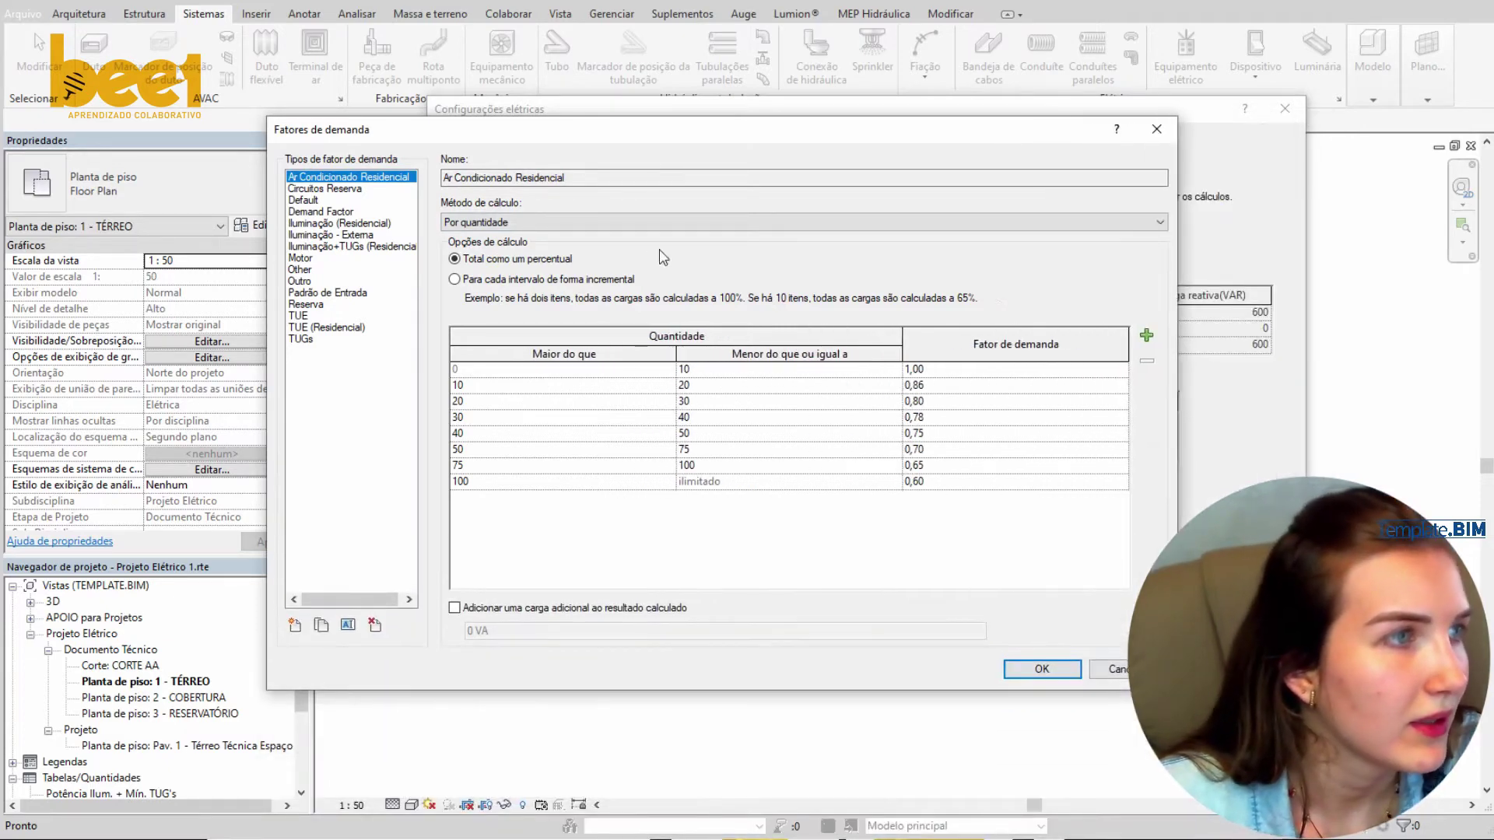
{"action": "left_click_drag", "start_coordinate": [598, 144], "coordinate": [722, 162]}
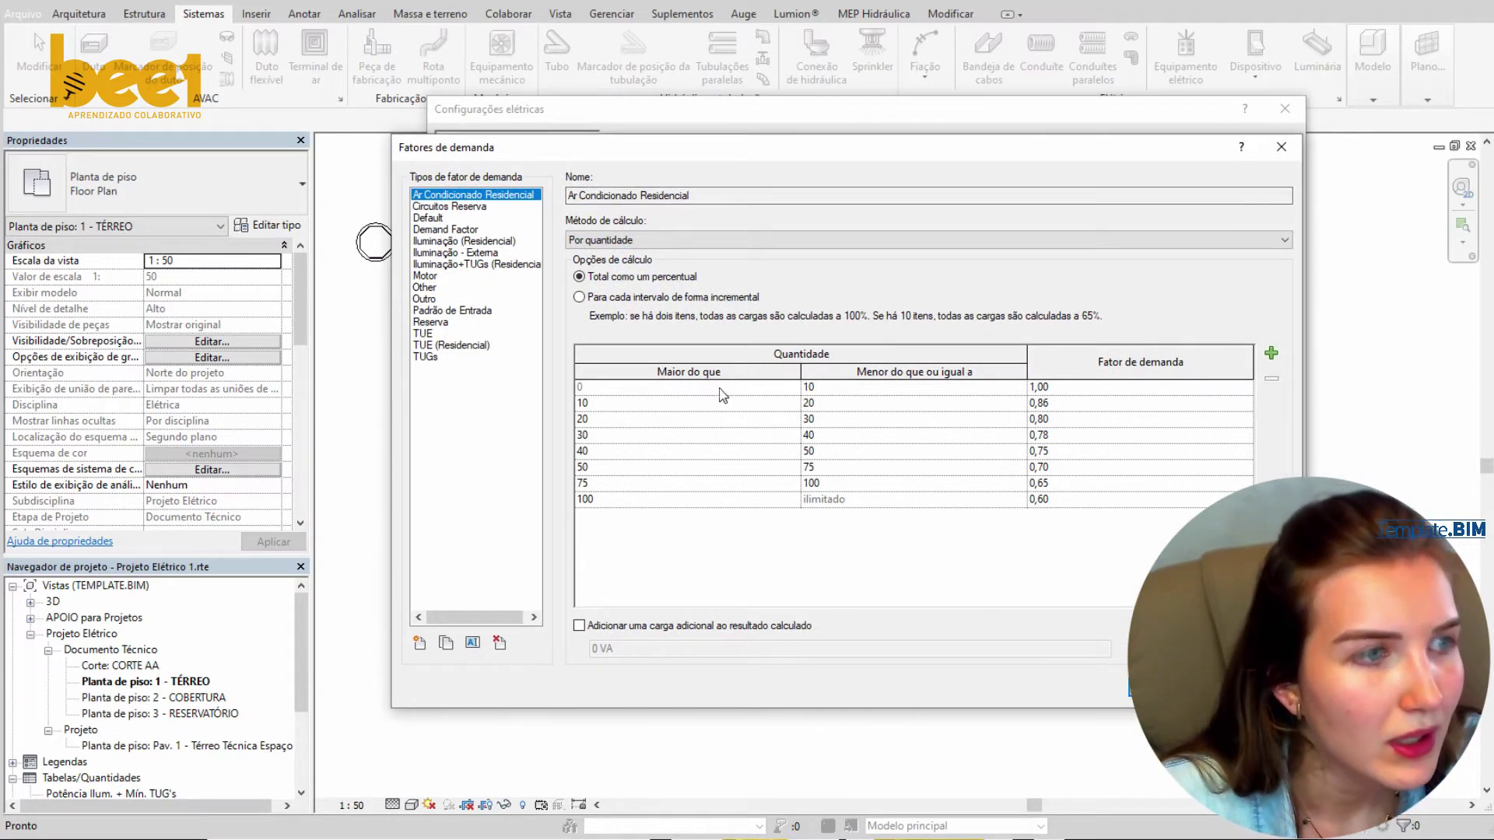
{"action": "left_click", "coordinate": [663, 387]}
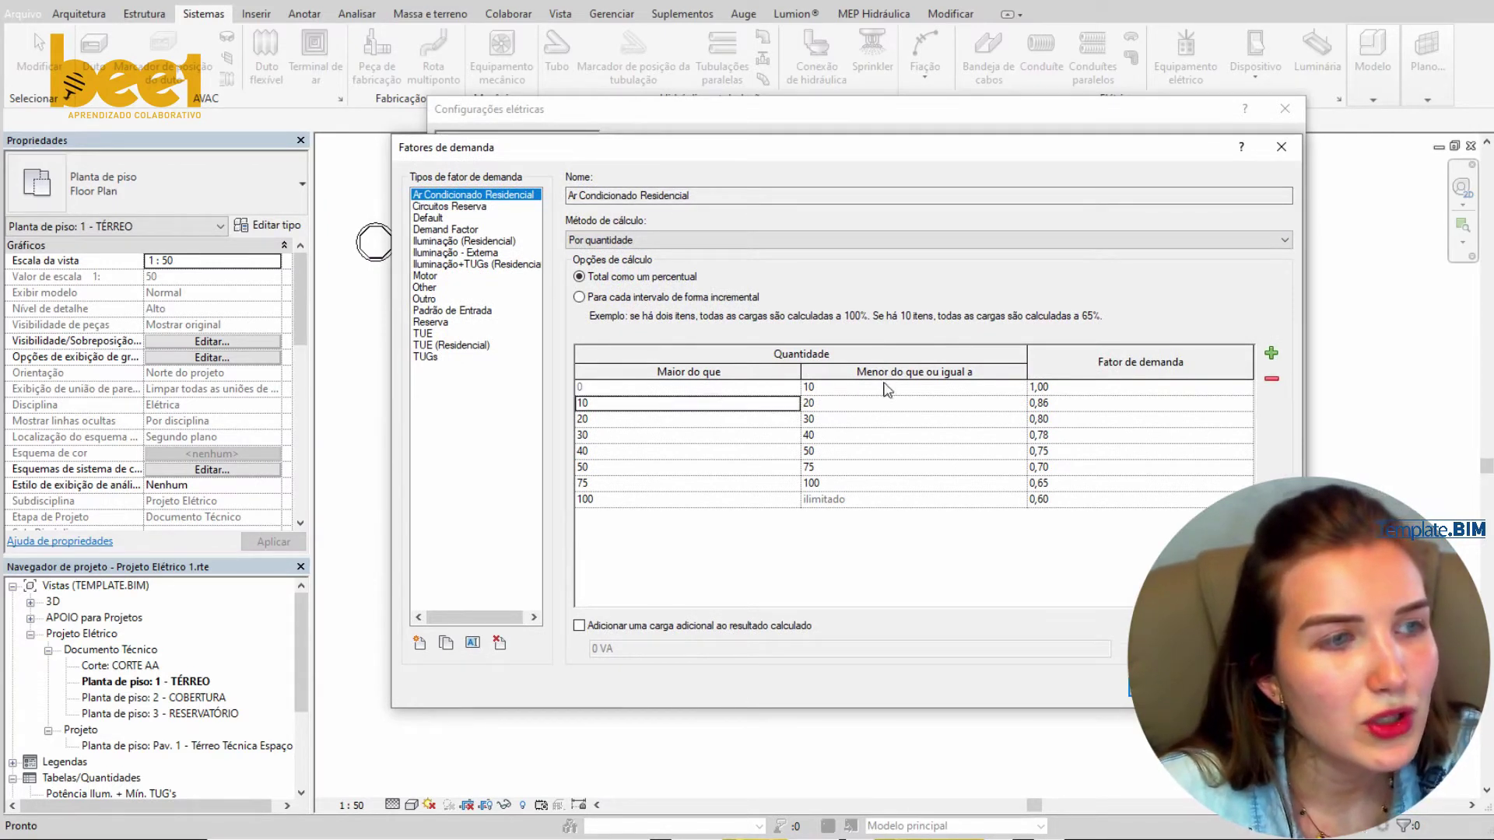
{"action": "left_click", "coordinate": [885, 385]}
{"action": "left_click", "coordinate": [1131, 388]}
{"action": "left_click", "coordinate": [1143, 419]}
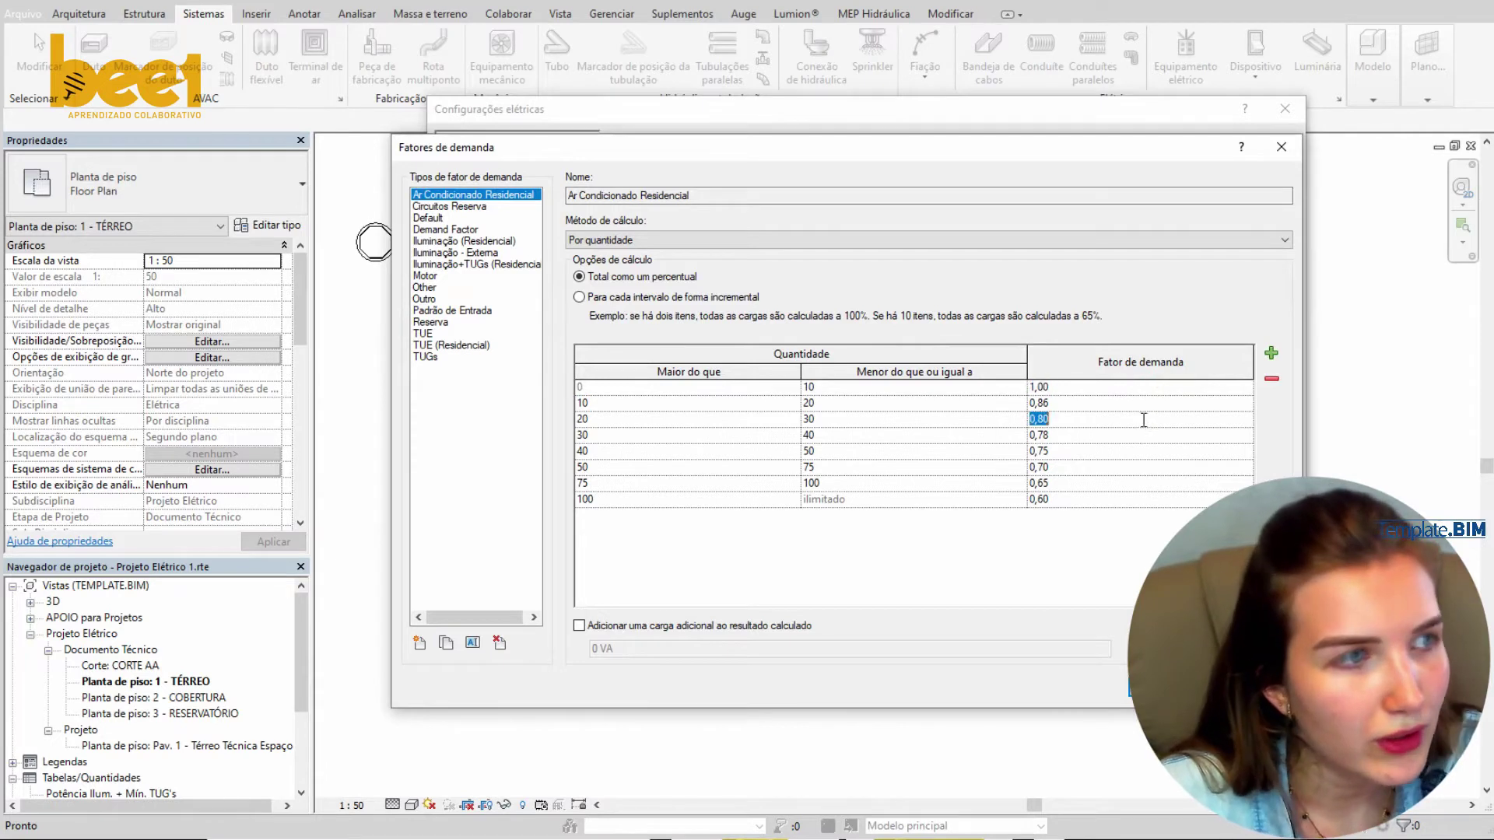
{"action": "left_click", "coordinate": [427, 333]}
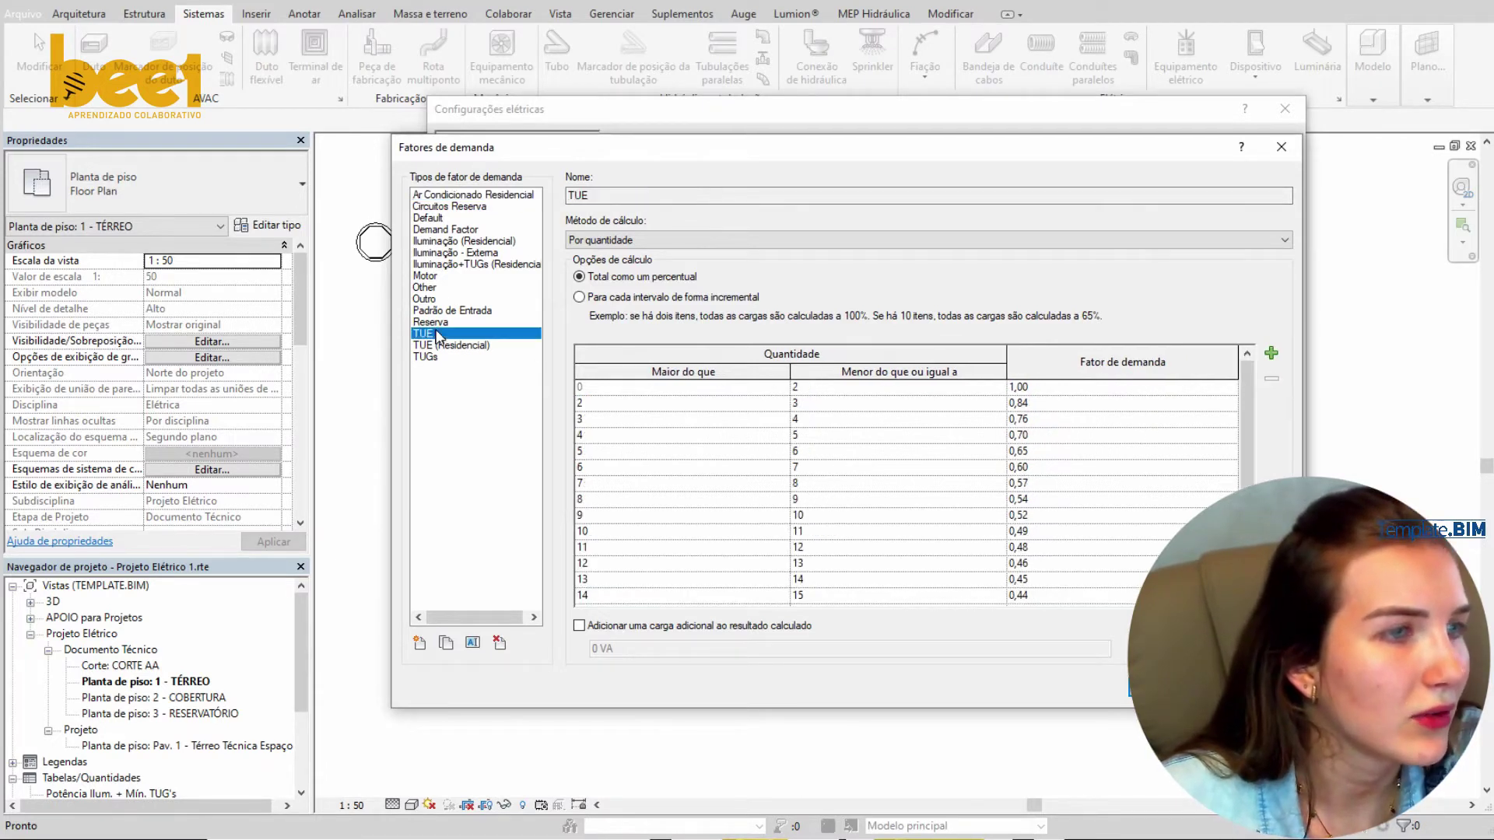
{"action": "scroll", "coordinate": [1218, 453], "scroll_direction": "up", "scroll_amount": 1}
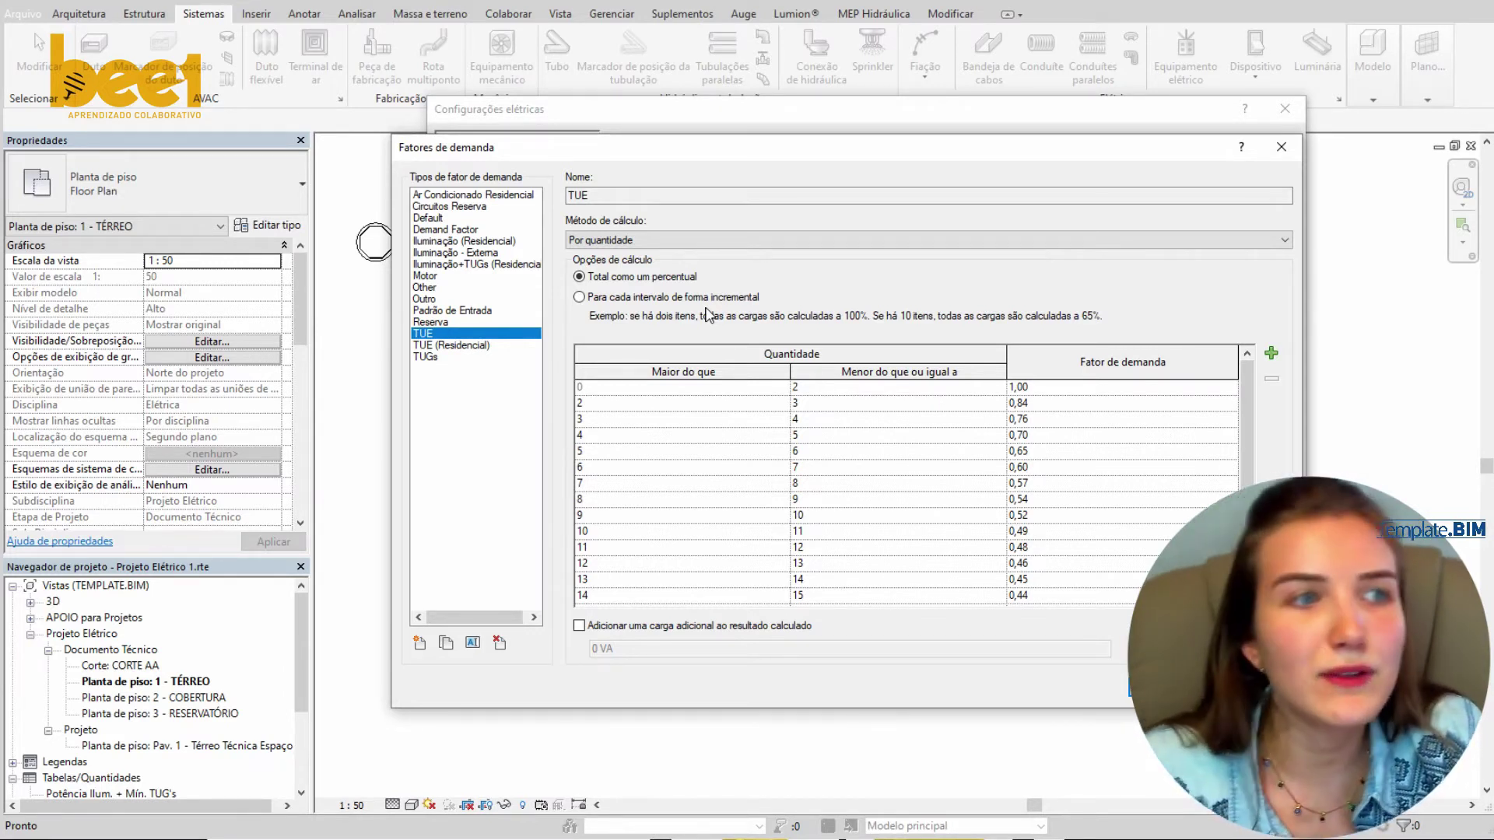
{"action": "left_click", "coordinate": [529, 196]}
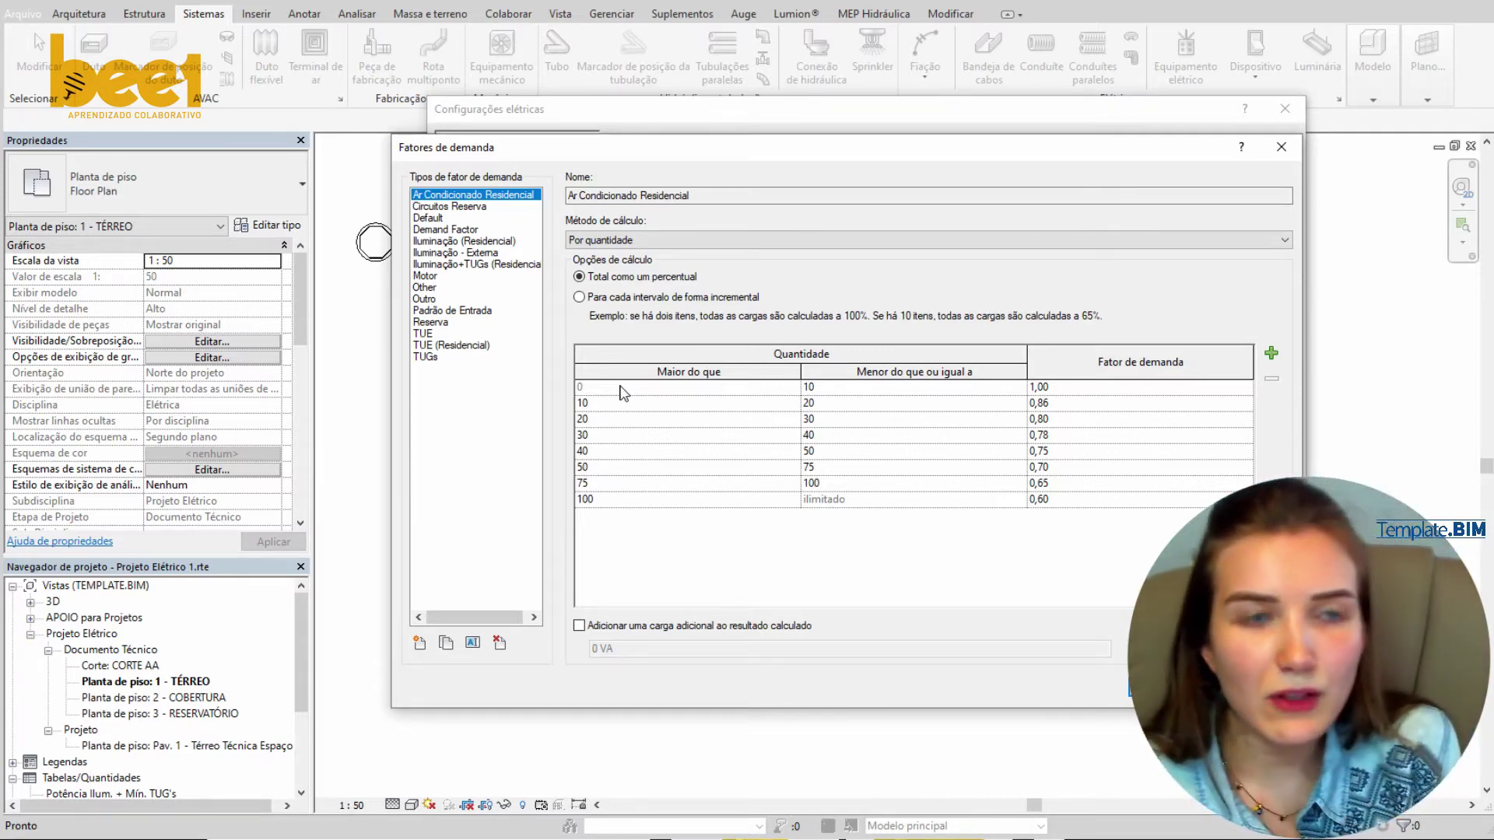
{"action": "left_click", "coordinate": [1191, 386]}
{"action": "left_click", "coordinate": [1186, 239]}
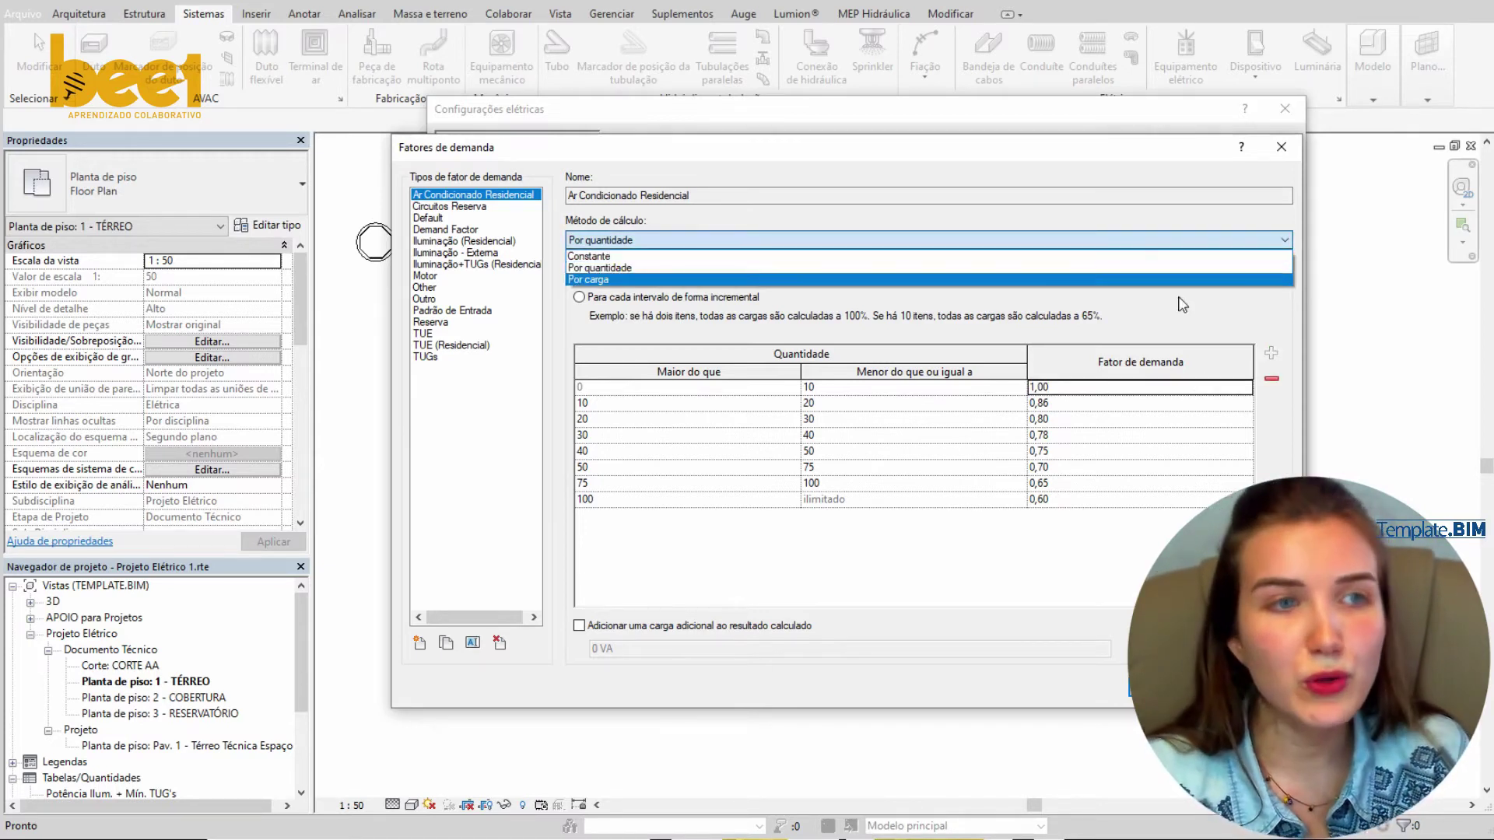
{"action": "left_click", "coordinate": [1183, 267]}
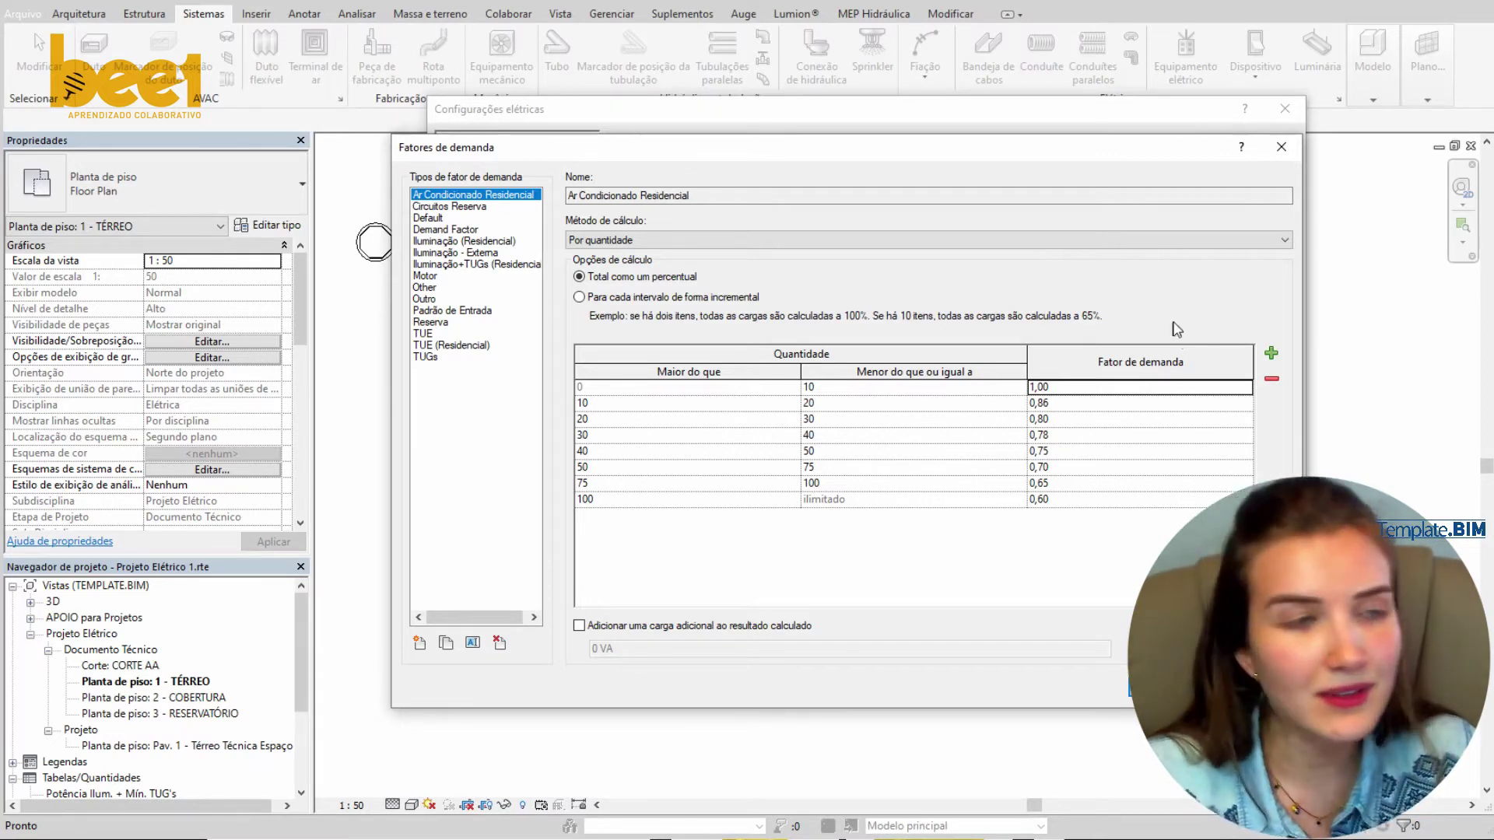
{"action": "left_click", "coordinate": [599, 403]}
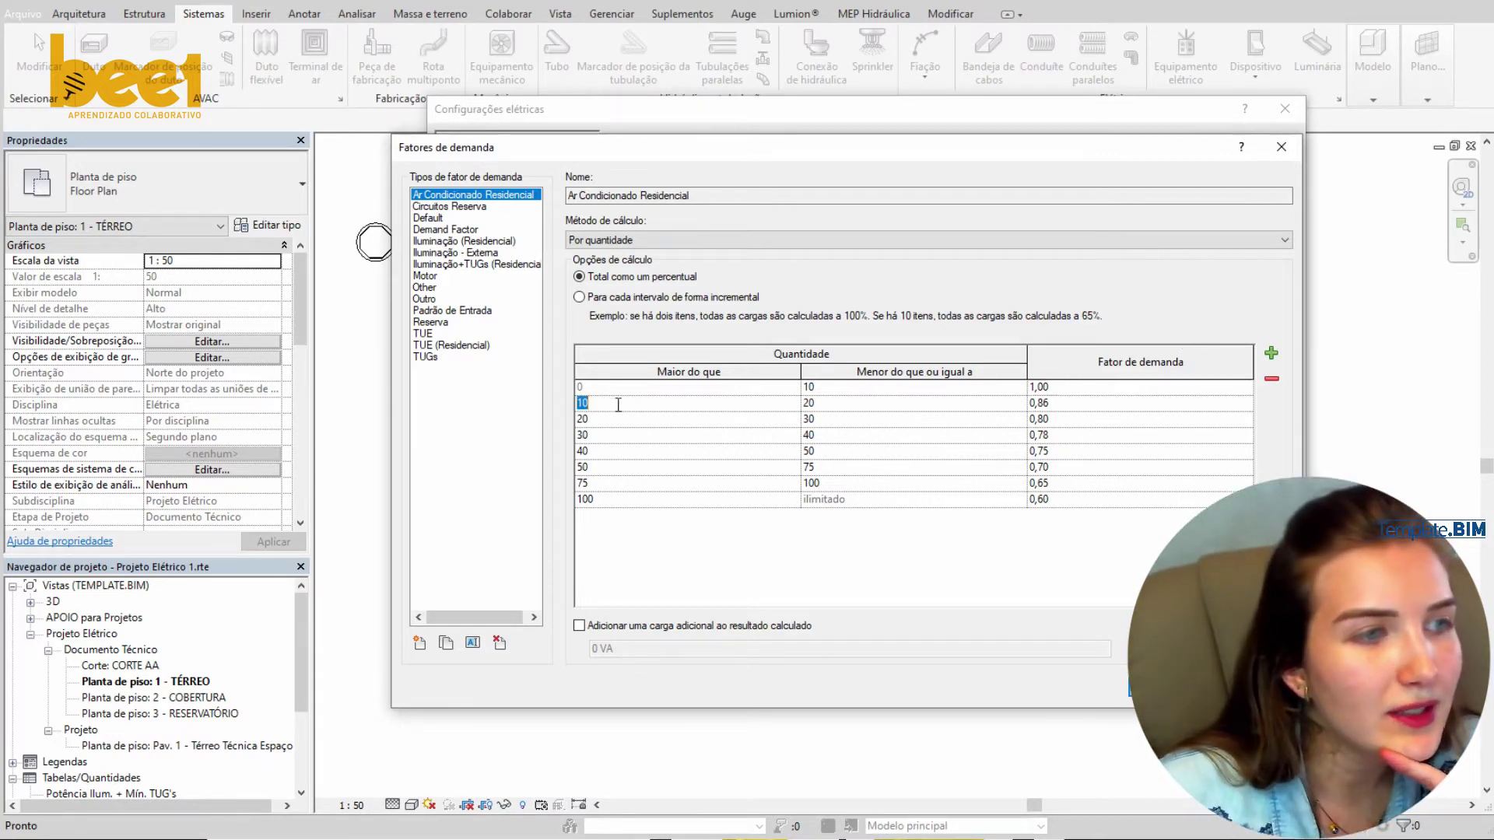
{"action": "double_click", "coordinate": [726, 412]}
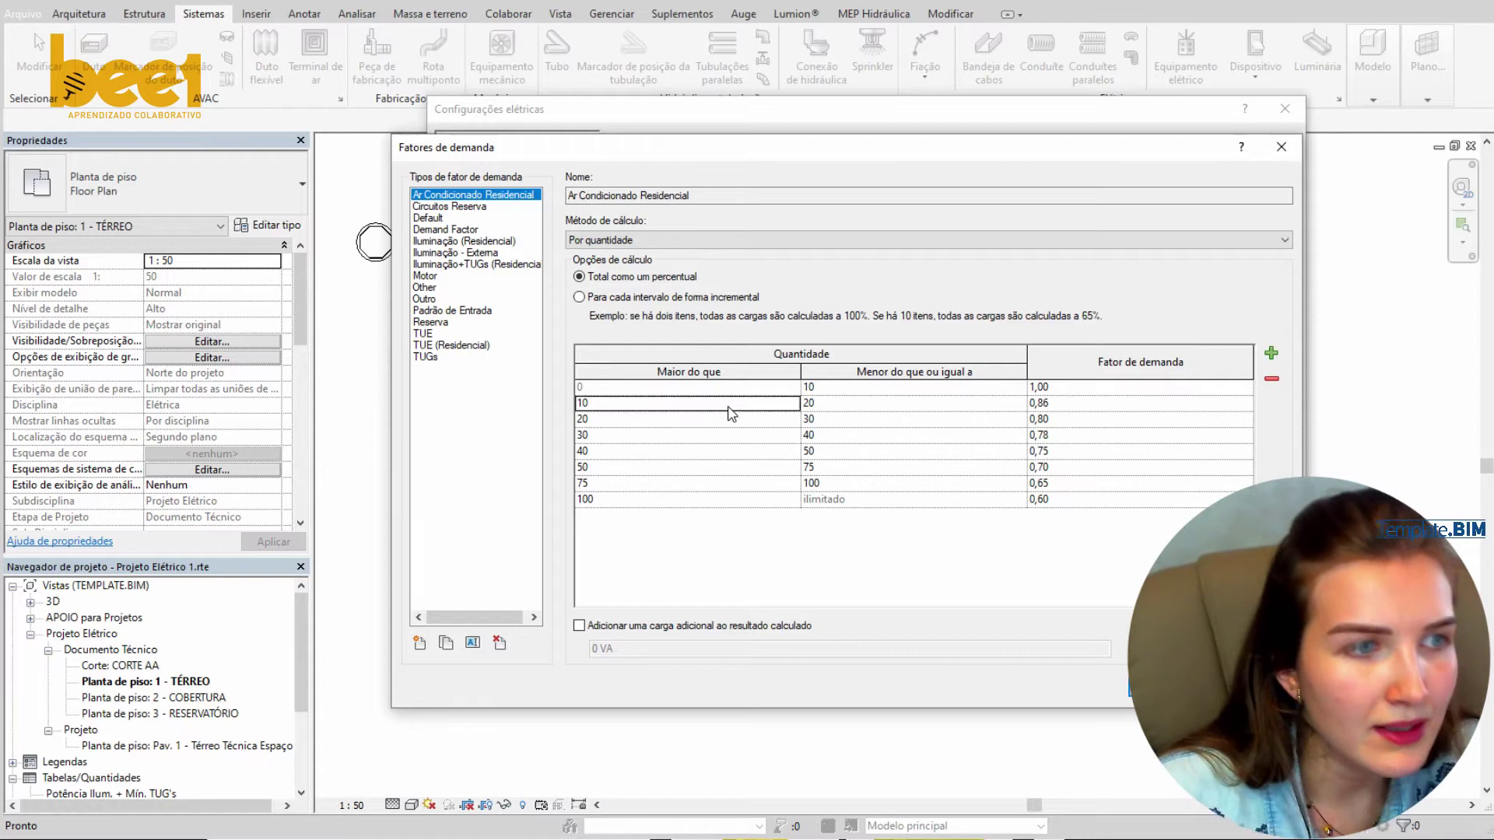
{"action": "double_click", "coordinate": [835, 412]}
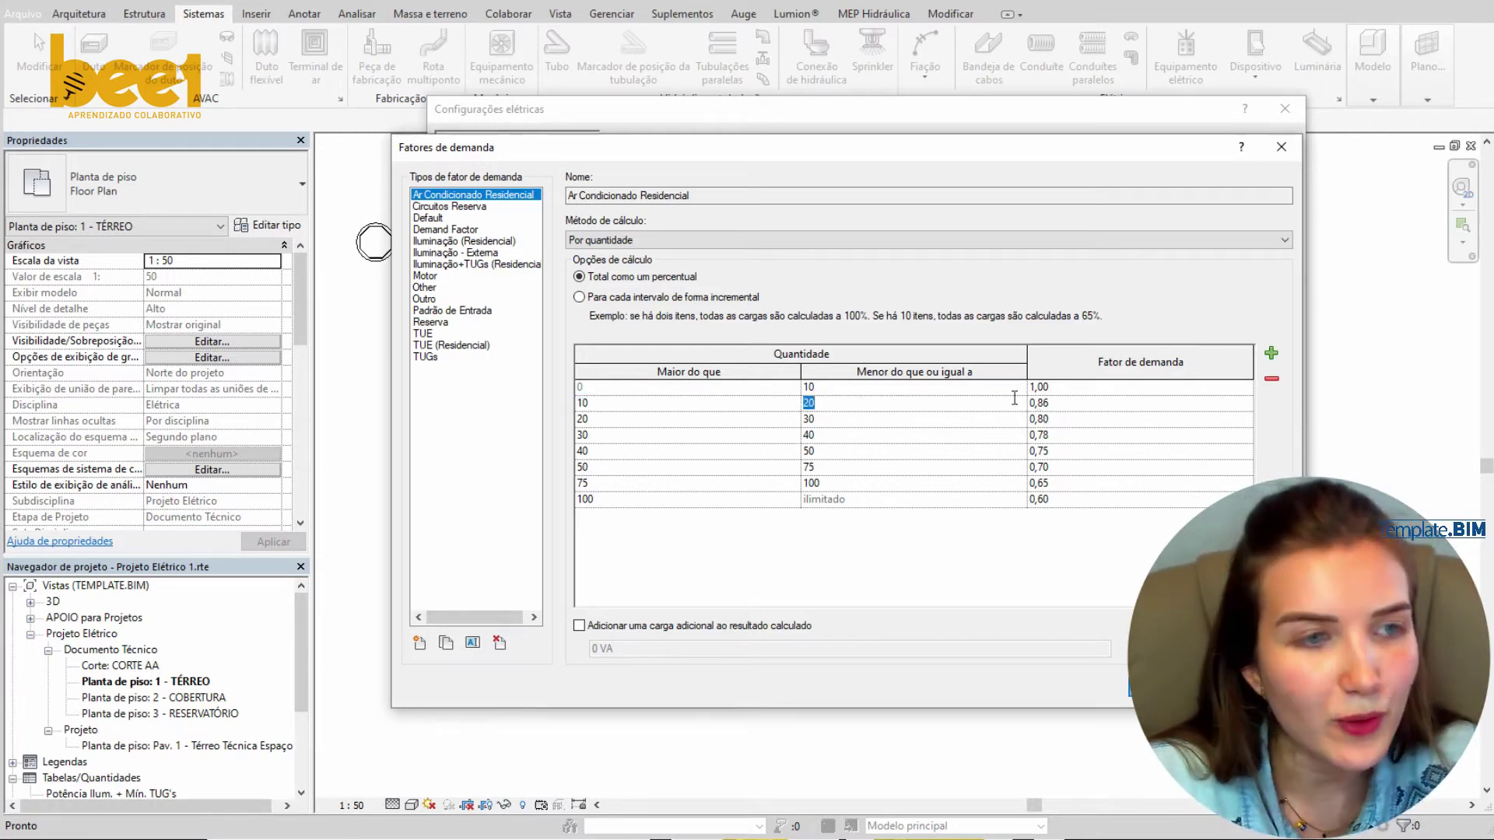
{"action": "double_click", "coordinate": [1051, 404]}
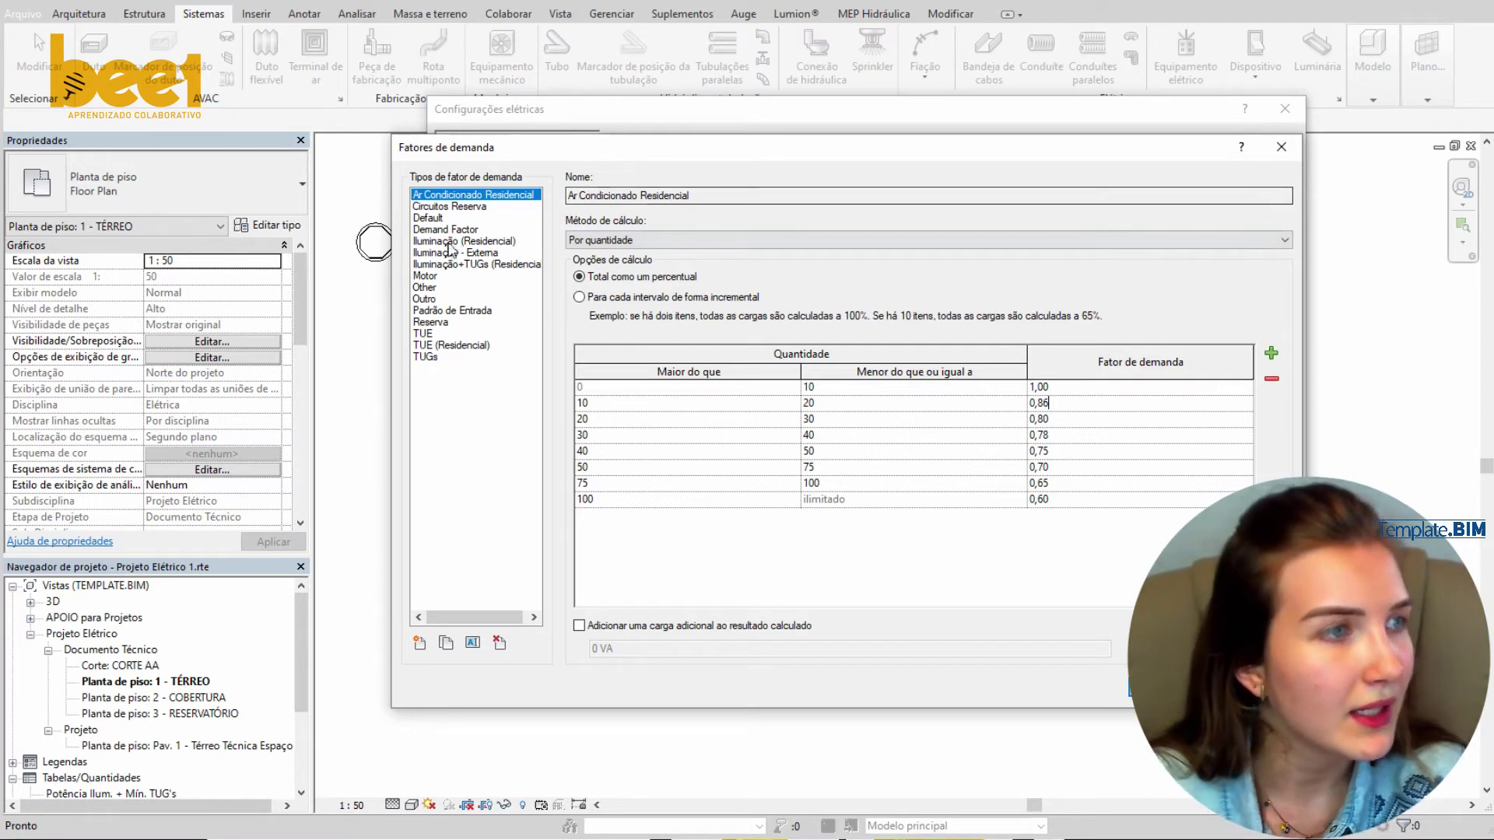
- Inspect Iluminação (Residencial) load-based factors, such as 0,88 and 0,52 at 4000–5000 VA, then close
{"action": "left_click", "coordinate": [451, 243]}
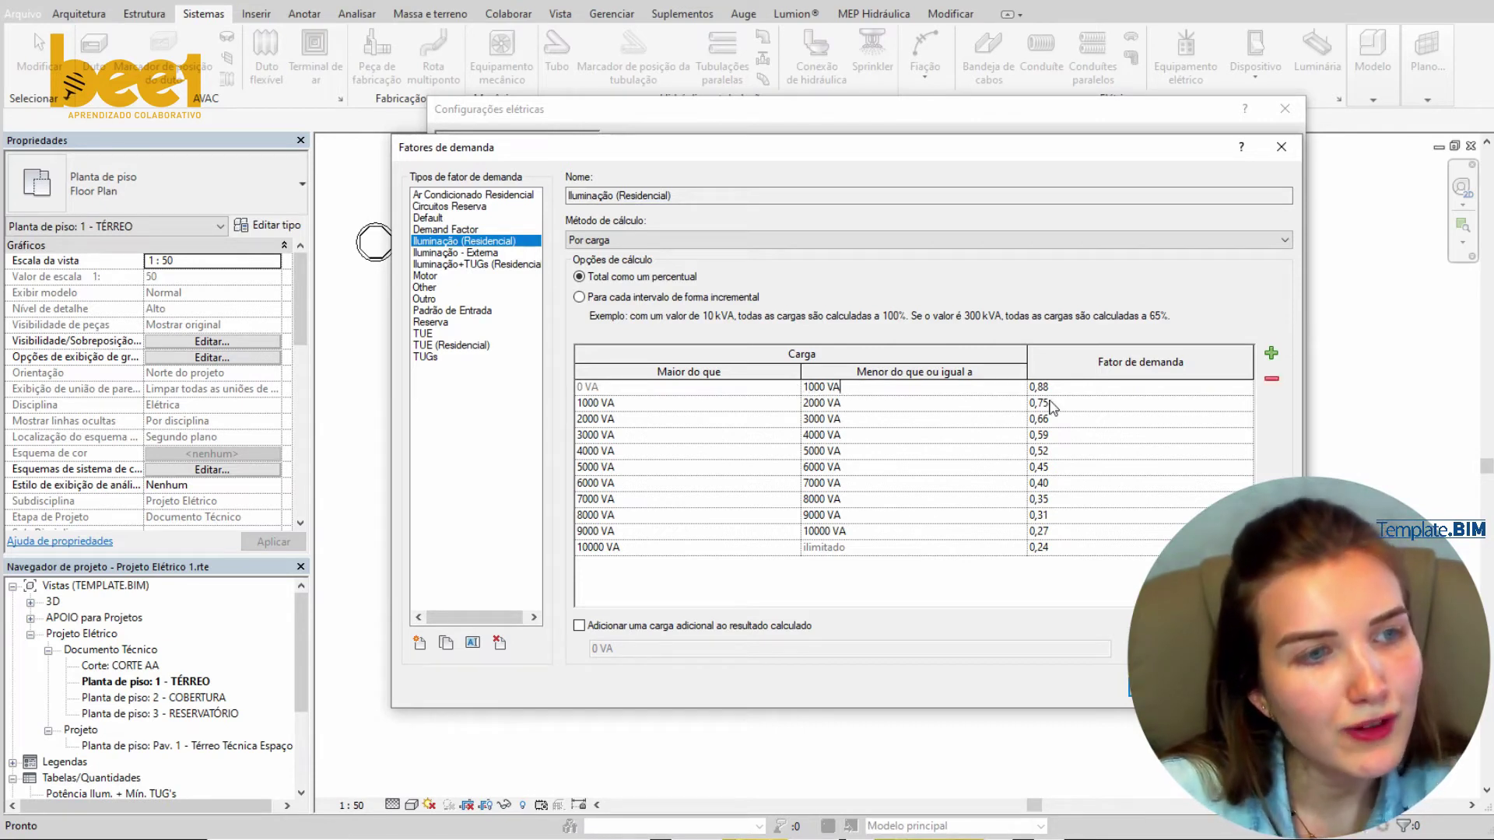
{"action": "left_click", "coordinate": [1082, 387]}
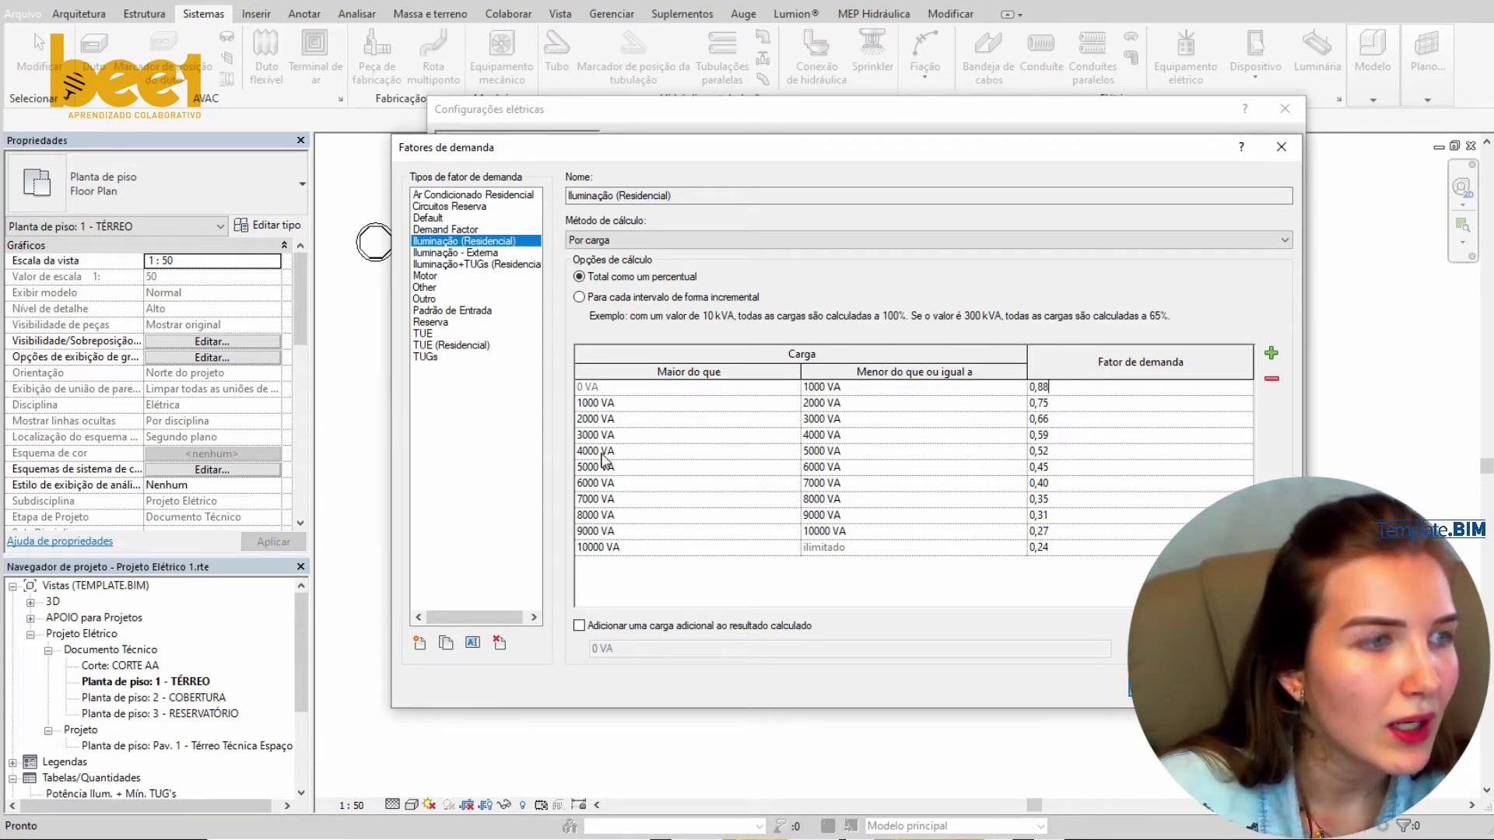
{"action": "left_click", "coordinate": [948, 451]}
{"action": "left_click", "coordinate": [1080, 454]}
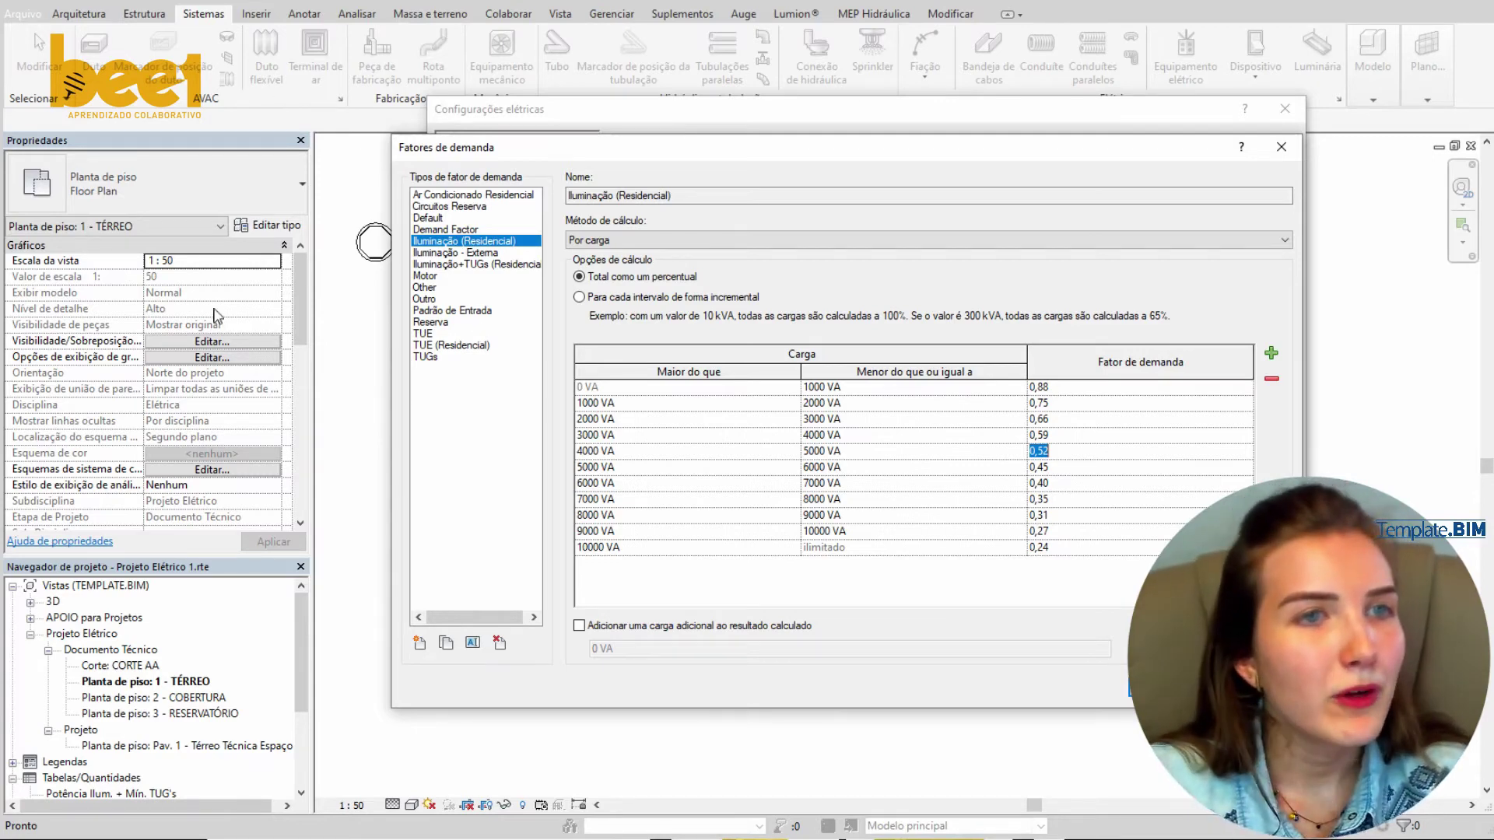
{"action": "left_click", "coordinate": [1280, 146]}
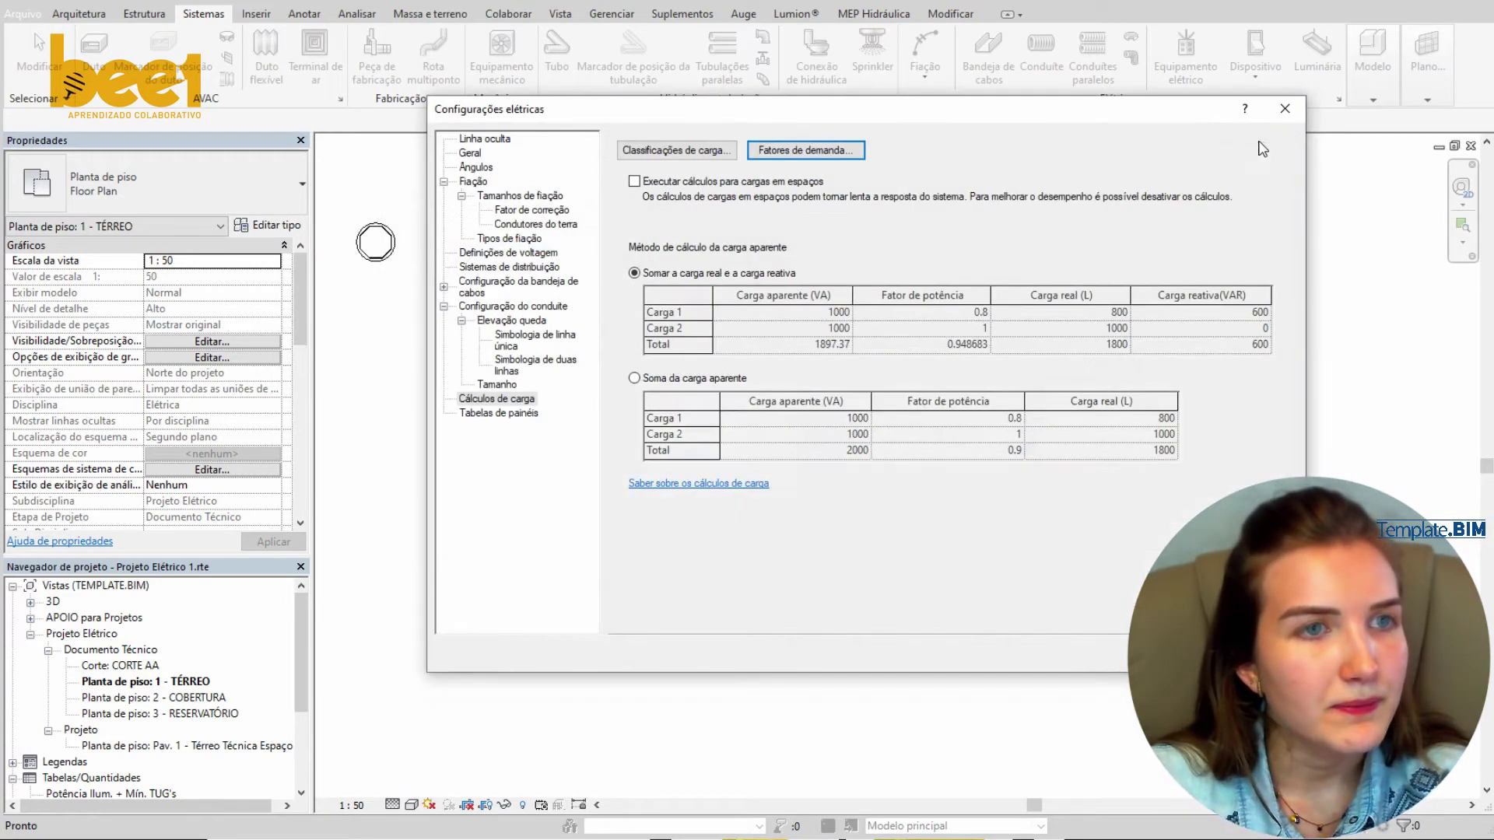
- Close the electrical settings and expand APOIO para Projetos to list Celesc, Cemig, Elektro and others
{"action": "left_click", "coordinate": [1284, 108]}
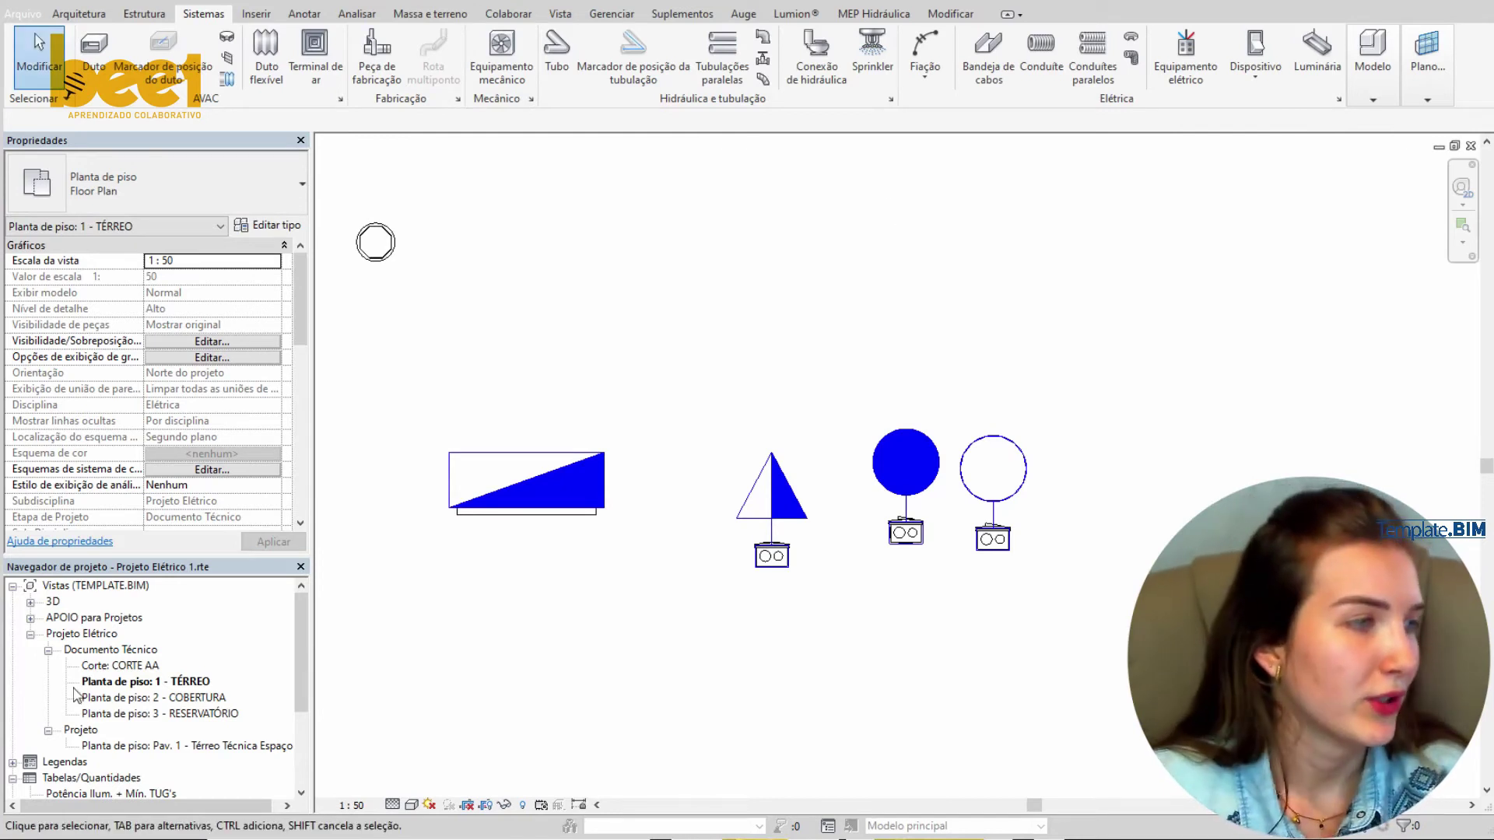
{"action": "left_click", "coordinate": [31, 619]}
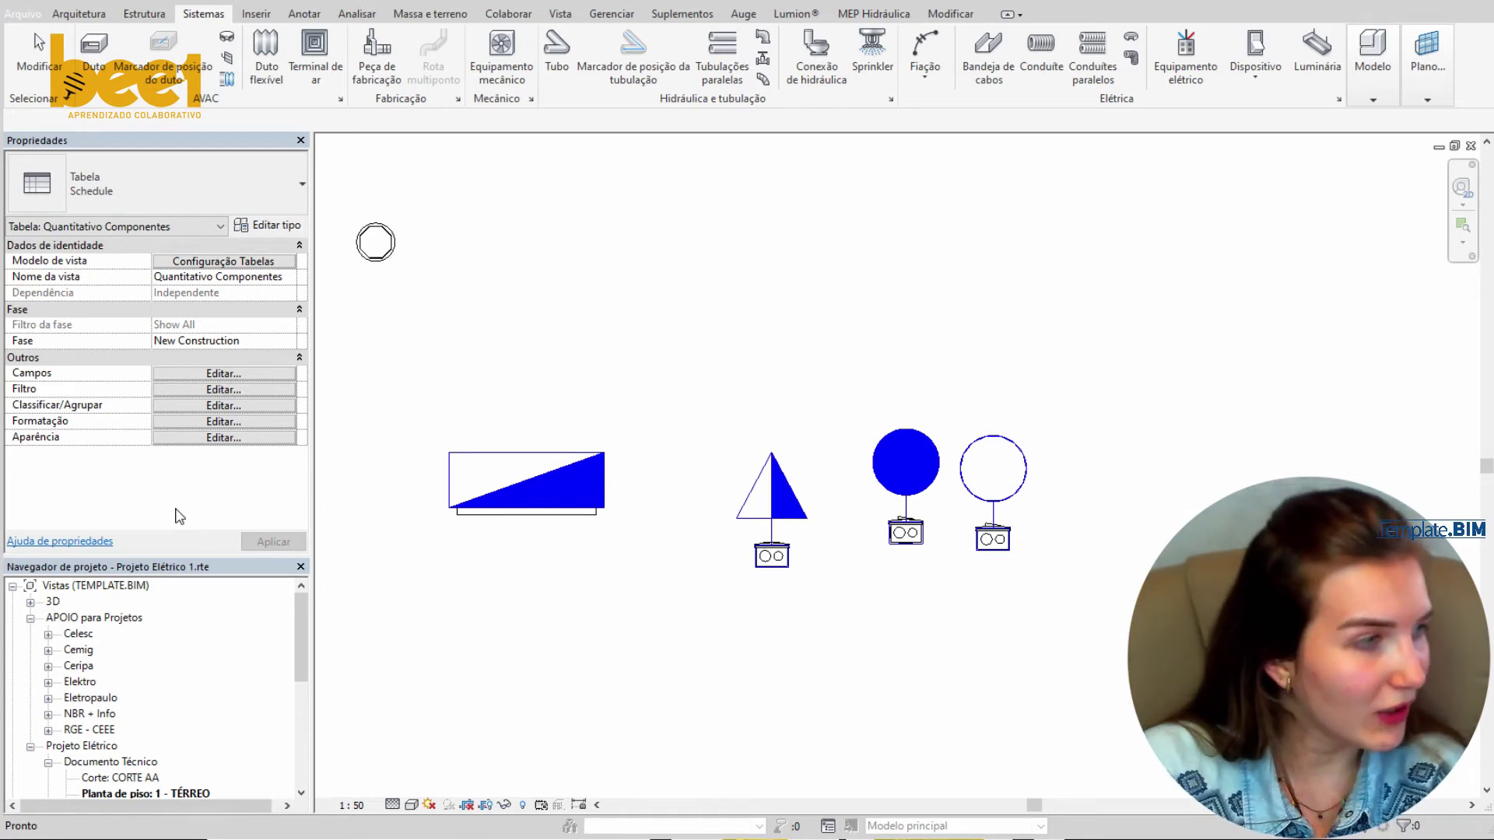
- Widen the side panel and look through the Eletropaulo drafting views, then collapse them
{"action": "scroll", "coordinate": [70, 671], "scroll_direction": "down", "scroll_amount": 1}
{"action": "left_click", "coordinate": [49, 667]}
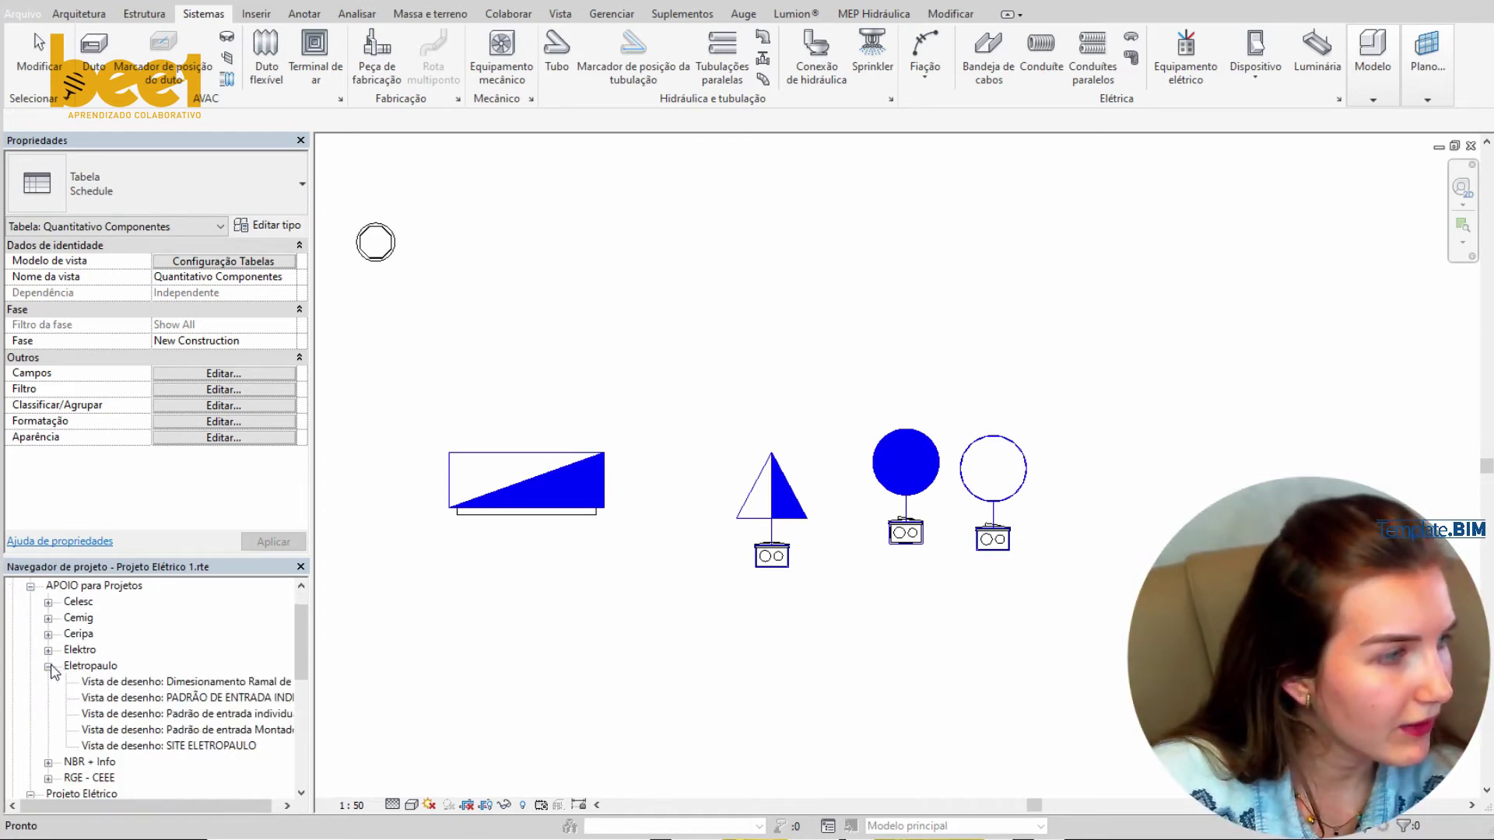
{"action": "left_click", "coordinate": [330, 659]}
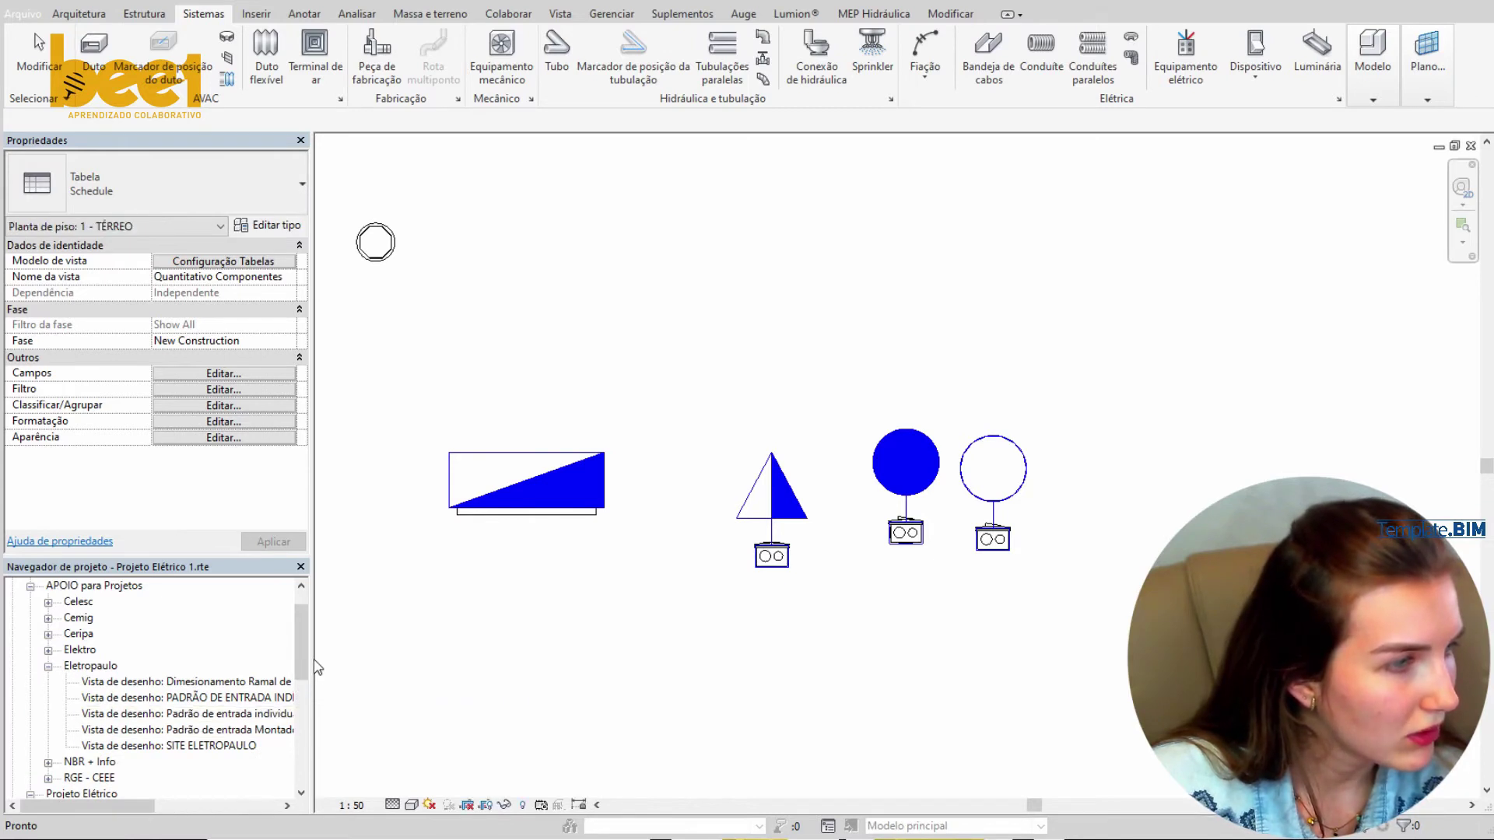
{"action": "left_click_drag", "start_coordinate": [330, 659], "coordinate": [392, 659]}
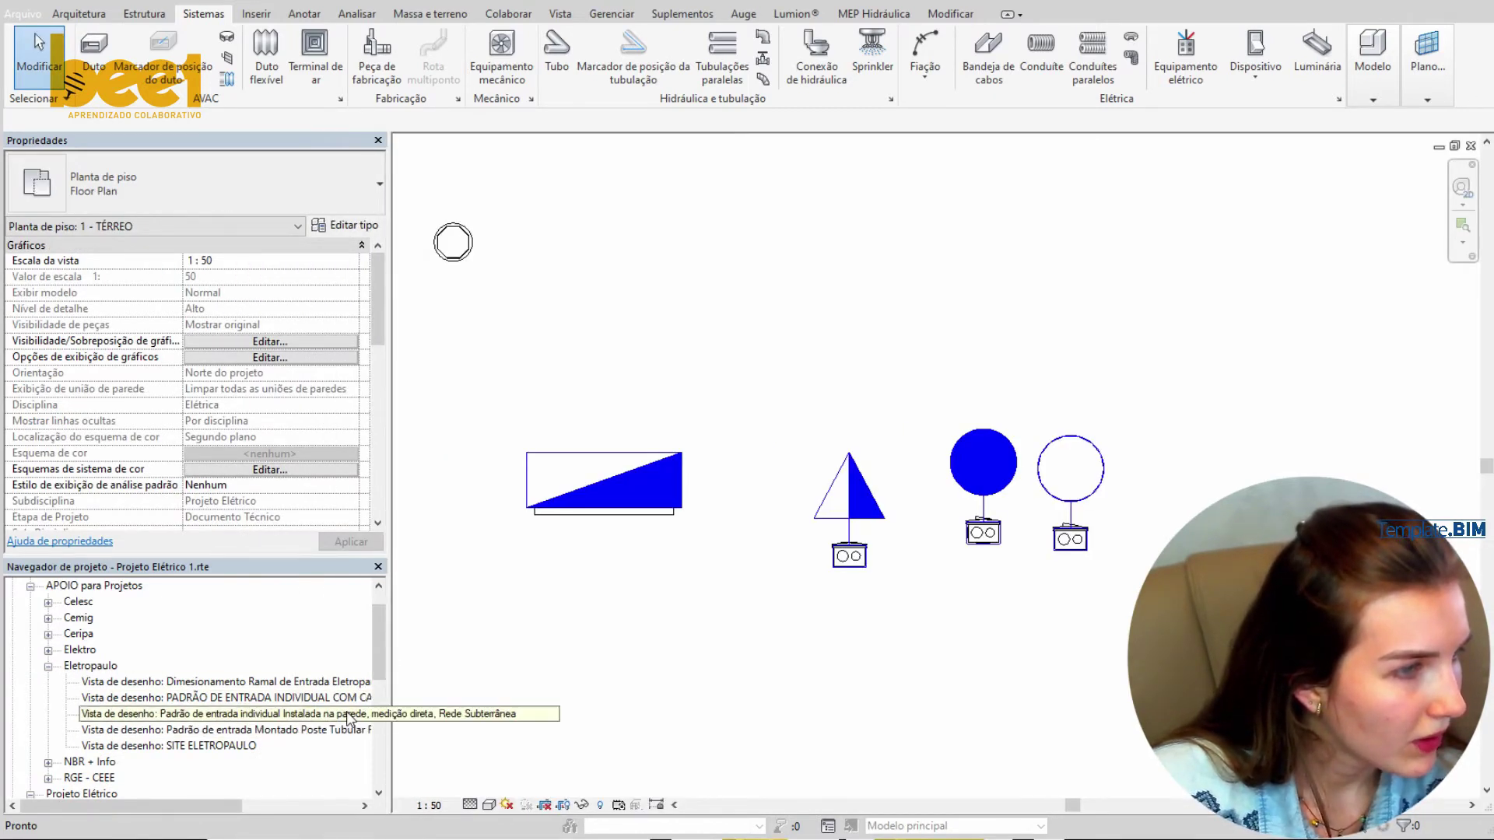
{"action": "left_click", "coordinate": [48, 667]}
- Expand NBR + Info and RGE - CEEE to reveal the Fatores de Demanda drafting view
{"action": "left_click", "coordinate": [48, 681]}
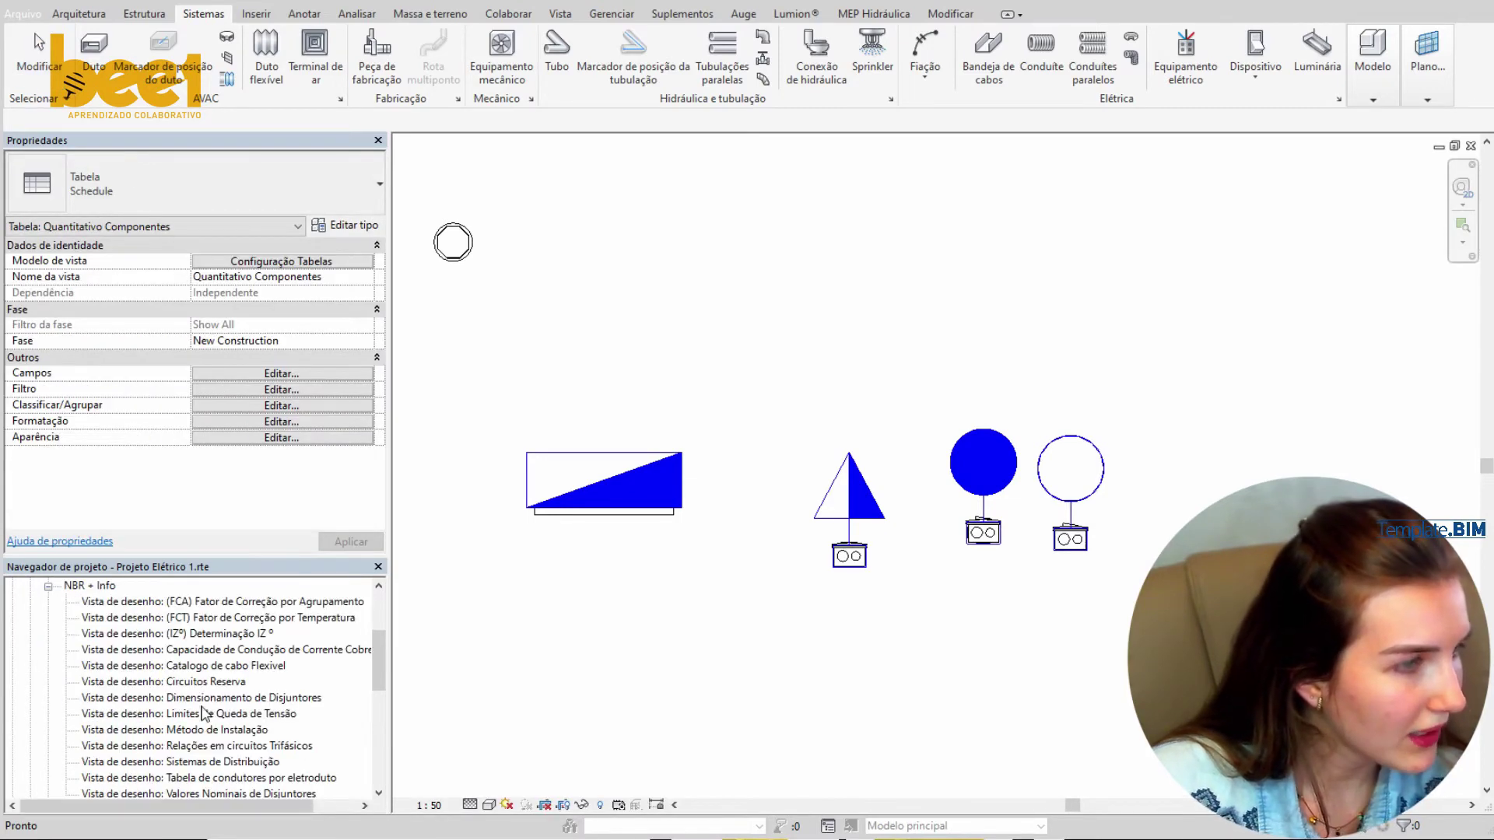
{"action": "mouse_move", "coordinate": [374, 656]}
{"action": "left_mouse_down"}
{"action": "mouse_move", "coordinate": [377, 671]}
{"action": "mouse_move", "coordinate": [370, 632]}
{"action": "left_mouse_up"}
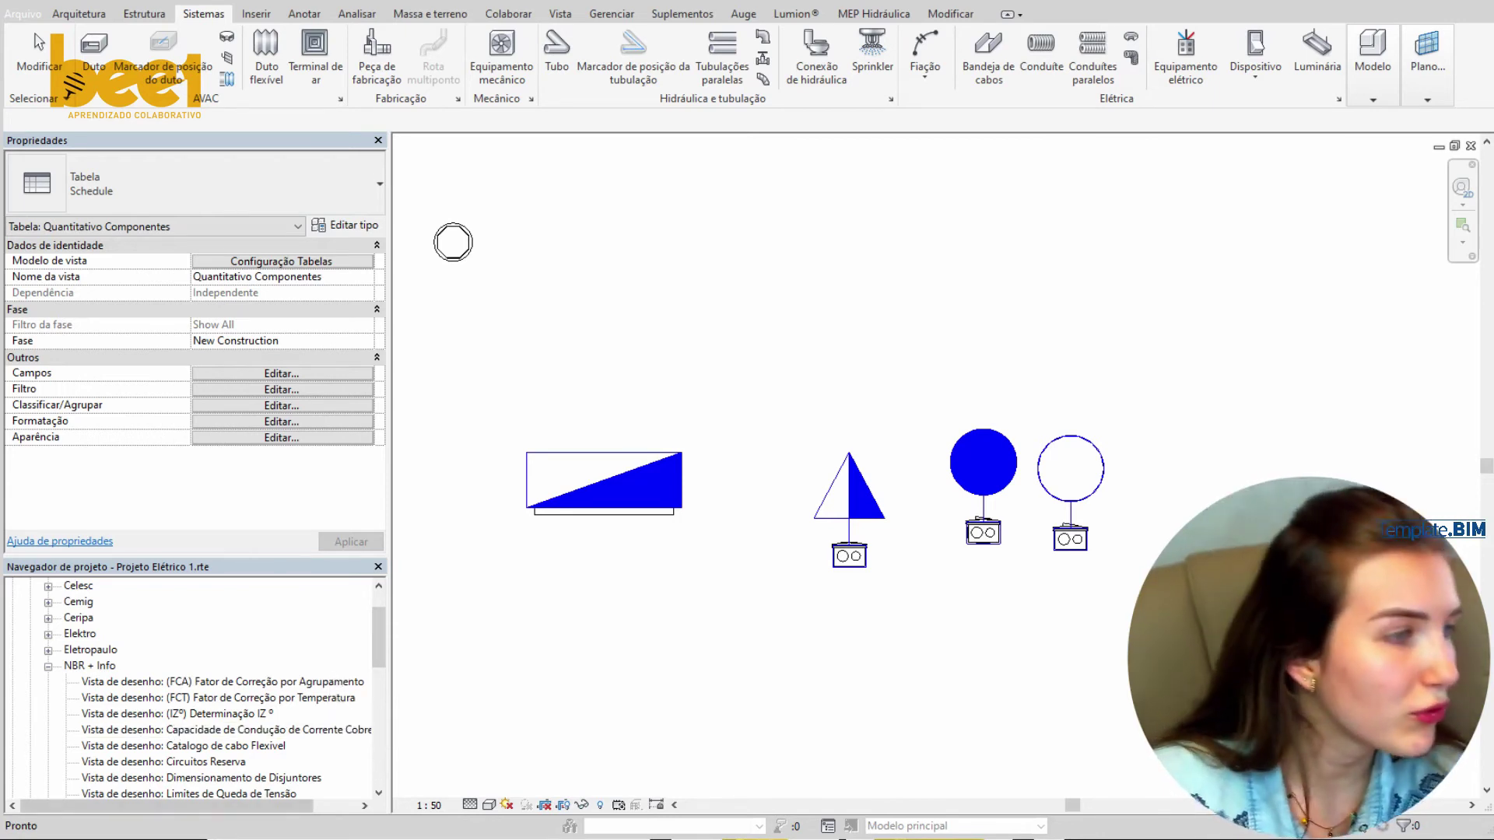
{"action": "scroll", "coordinate": [354, 728], "scroll_direction": "down", "scroll_amount": 1}
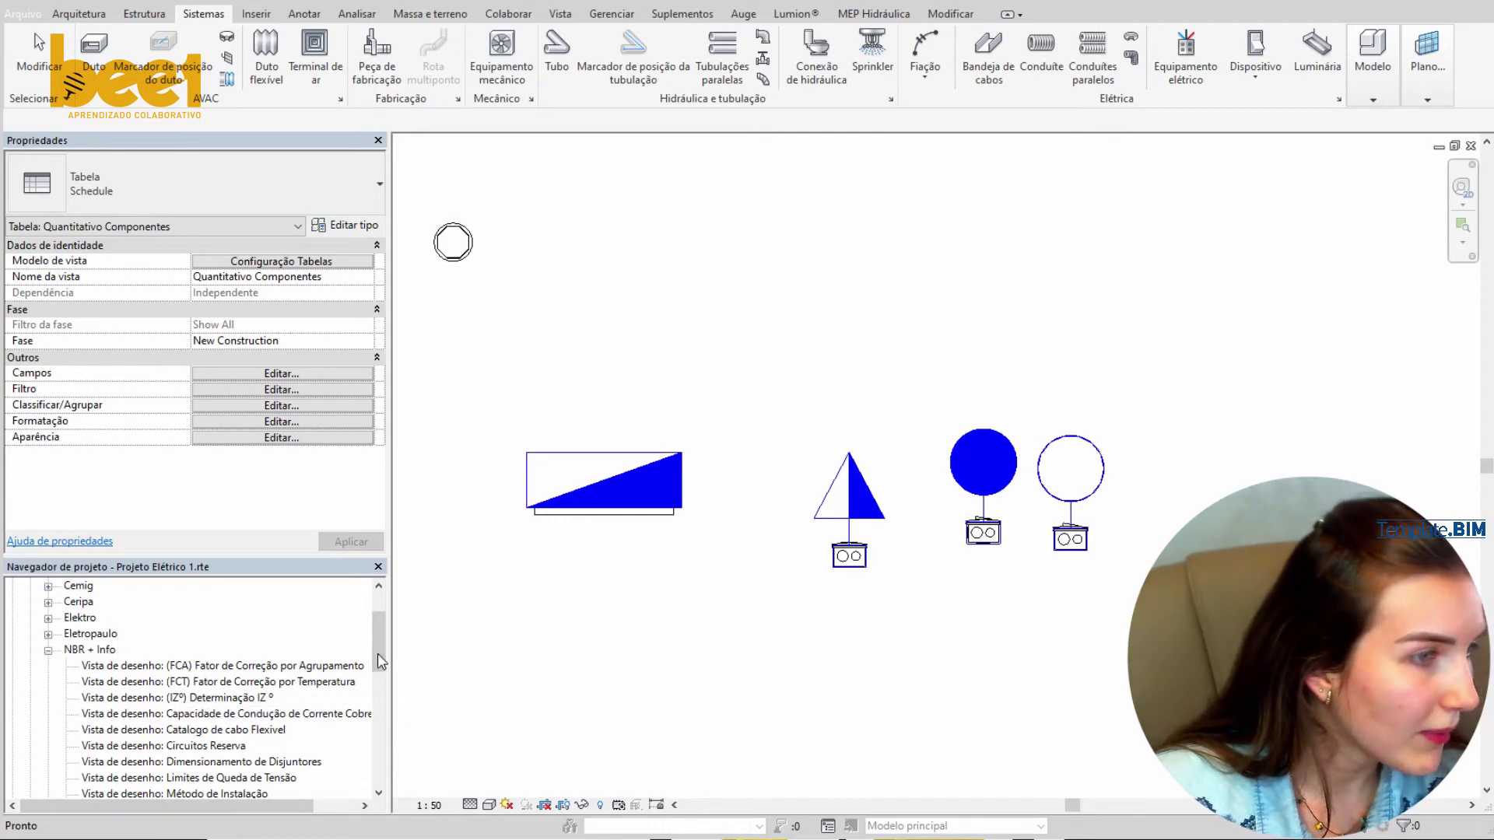
{"action": "left_click_drag", "start_coordinate": [382, 660], "coordinate": [380, 704]}
{"action": "left_click", "coordinate": [48, 698]}
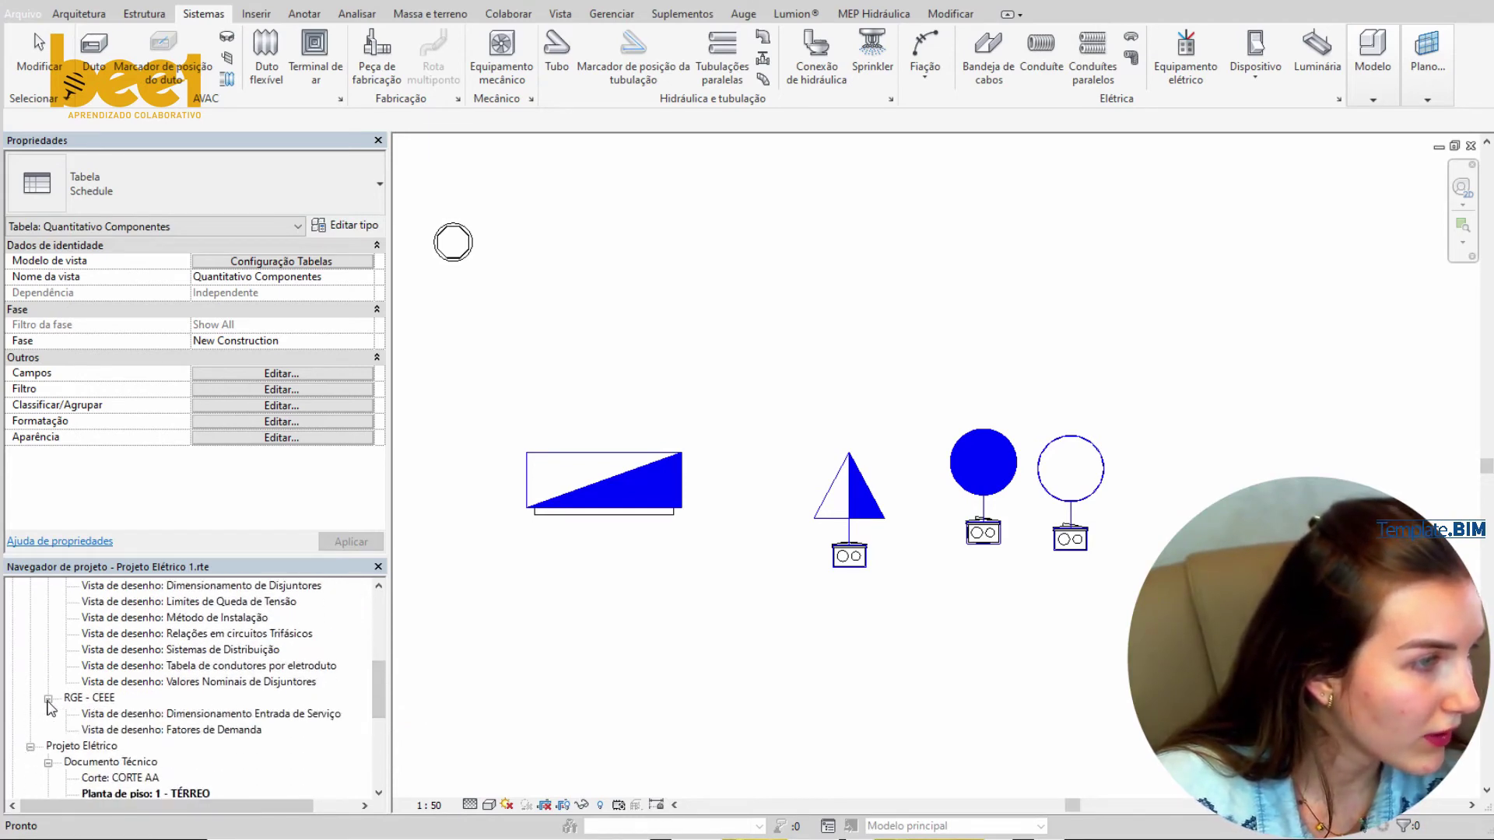
{"action": "double_click", "coordinate": [225, 730]}
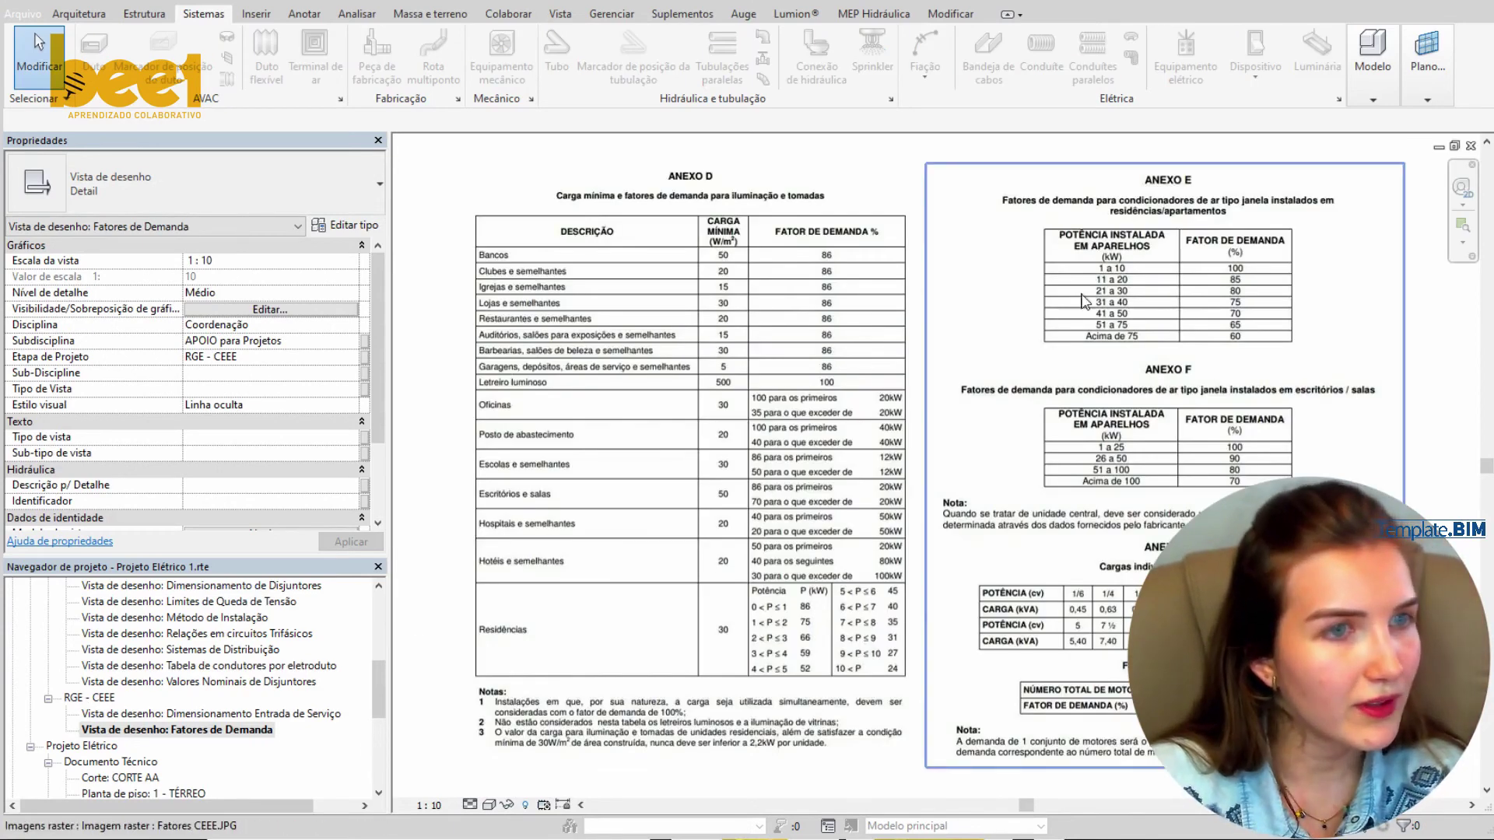
{"action": "scroll", "coordinate": [1242, 415], "scroll_direction": "up", "scroll_amount": 2}
{"action": "scroll", "coordinate": [1241, 414], "scroll_direction": "up", "scroll_amount": 2}
{"action": "middle_click_drag", "start_coordinate": [1242, 415], "coordinate": [1197, 569]}
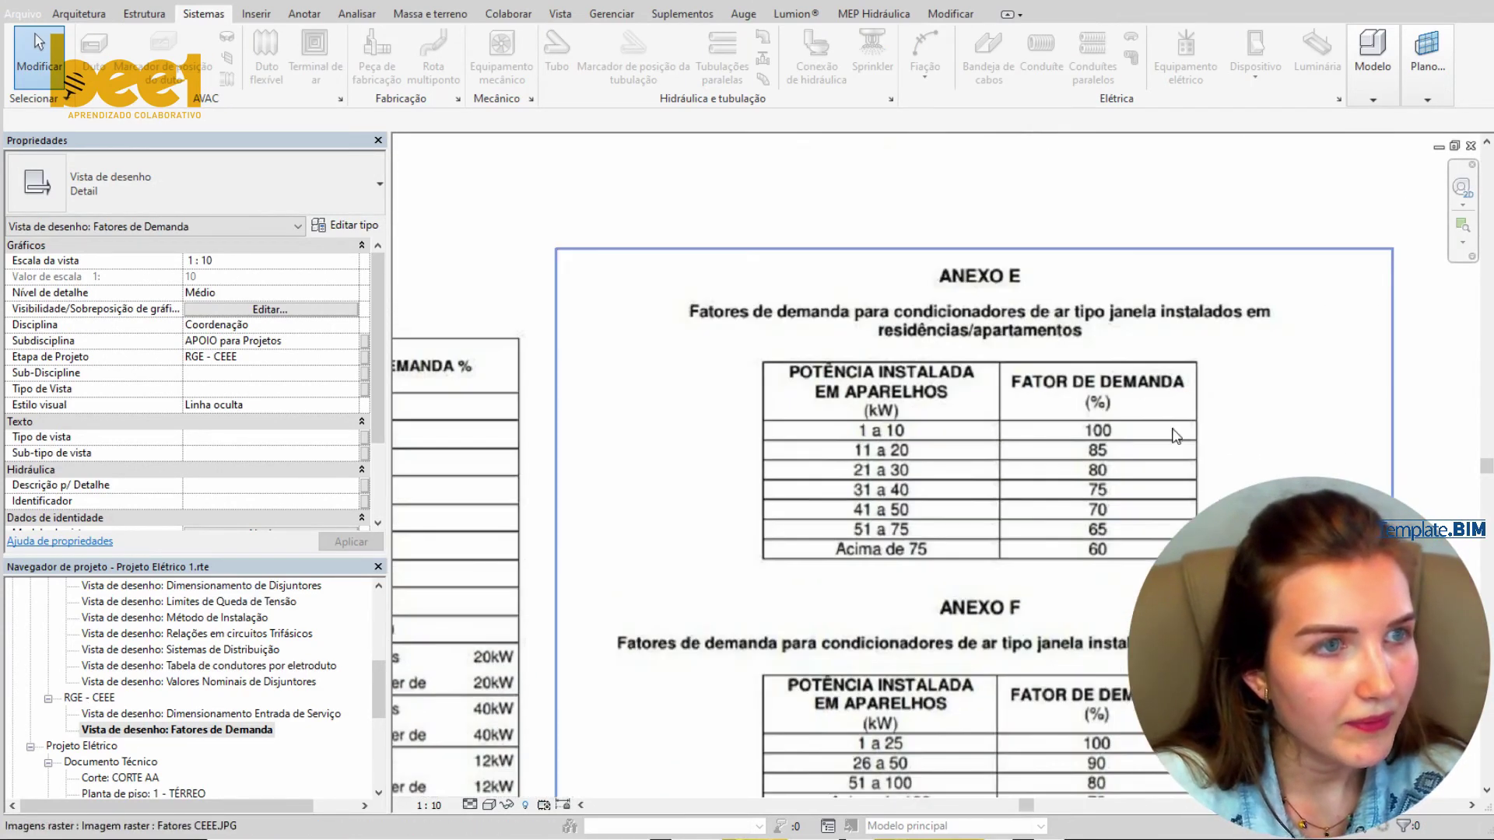
{"action": "scroll", "coordinate": [1132, 381], "scroll_direction": "up", "scroll_amount": 1}
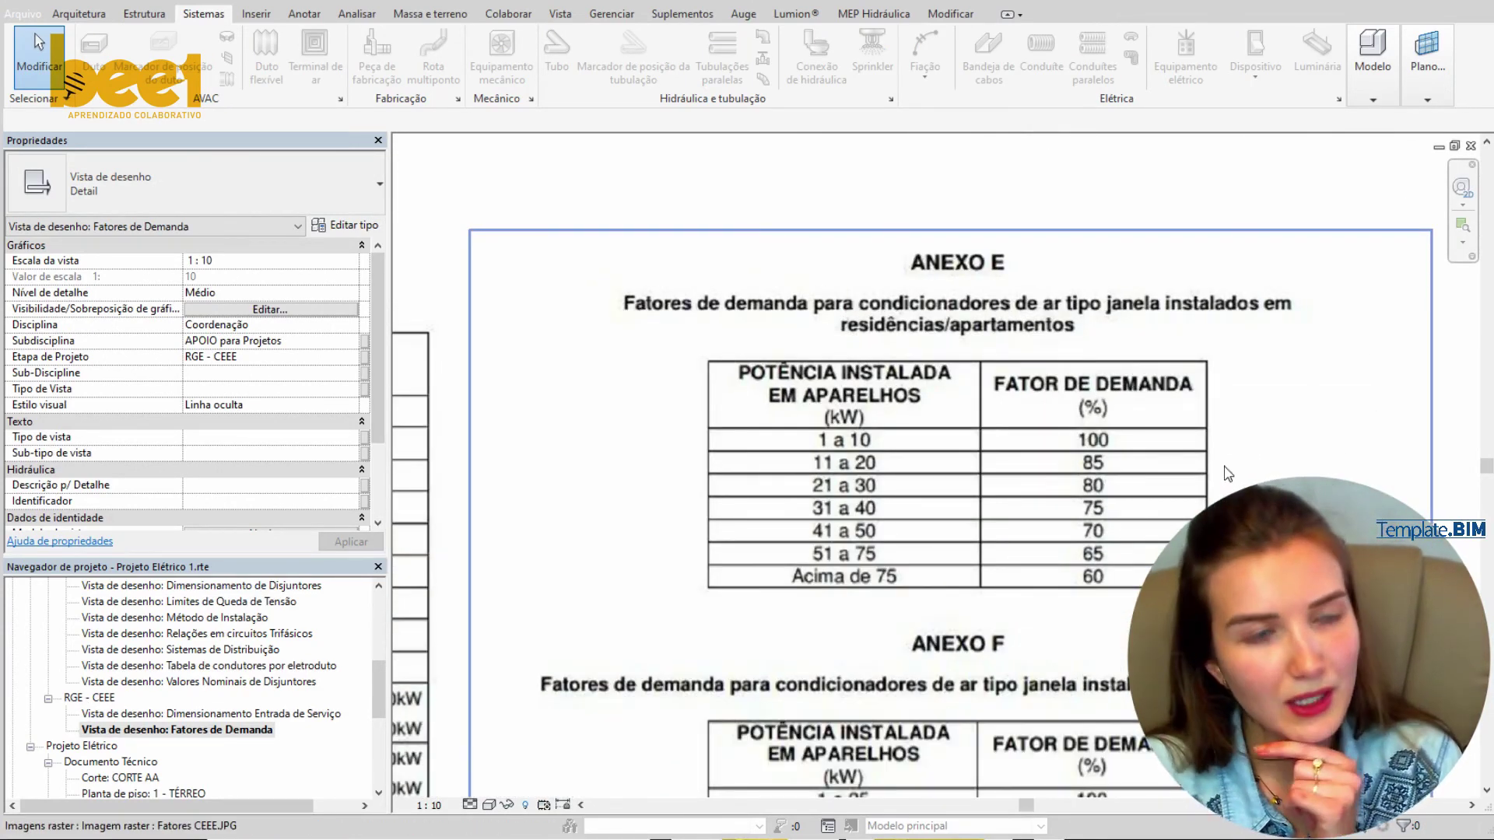
{"action": "scroll", "coordinate": [1132, 382], "scroll_direction": "down", "scroll_amount": 4}
{"action": "scroll", "coordinate": [1133, 381], "scroll_direction": "down", "scroll_amount": 1}
{"action": "middle_click_drag", "start_coordinate": [1102, 416], "coordinate": [1013, 416]}
{"action": "left_click", "coordinate": [1016, 416]}
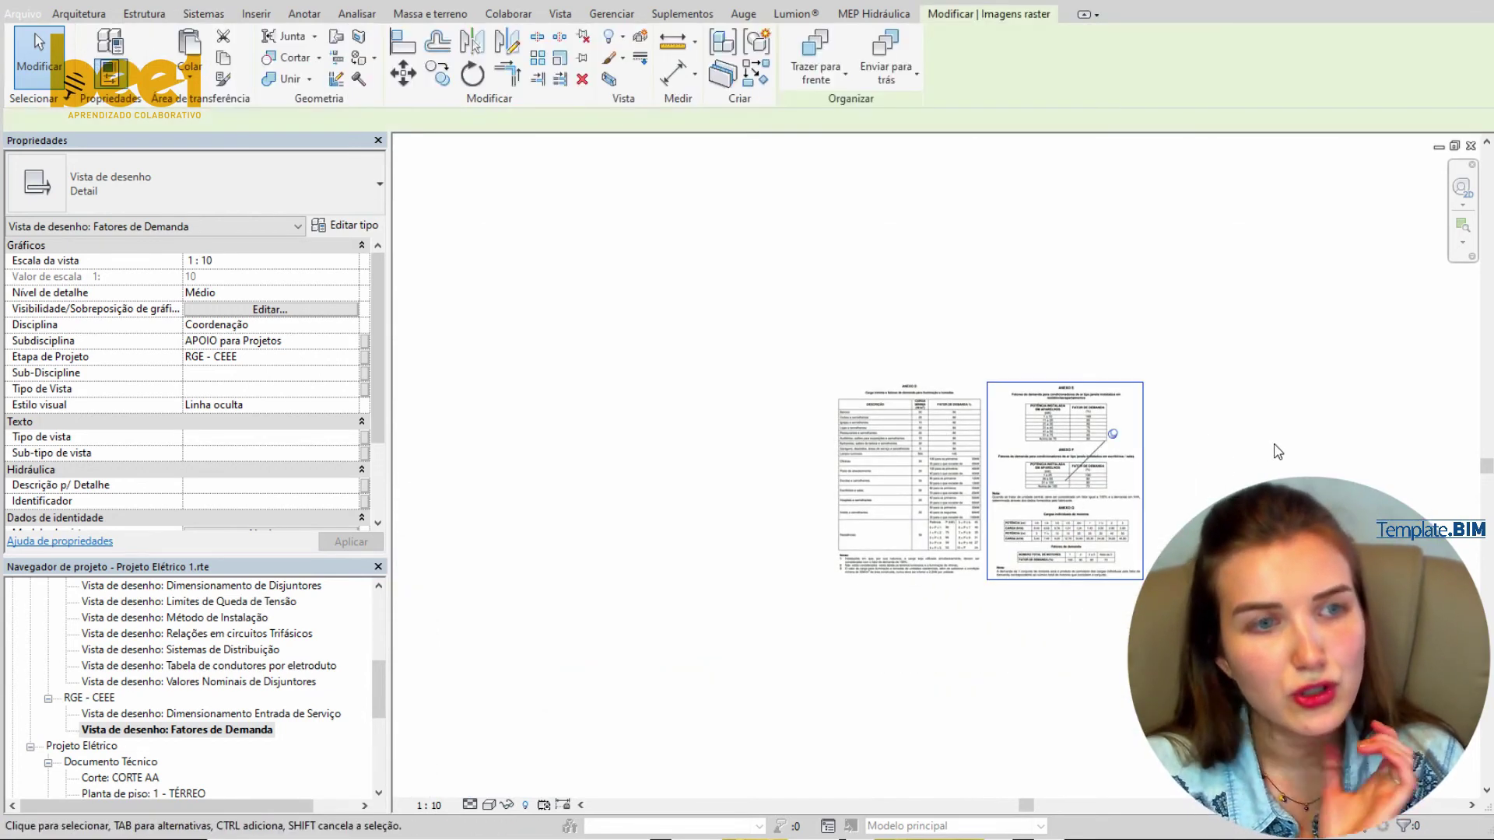
{"action": "left_click", "coordinate": [1276, 449]}
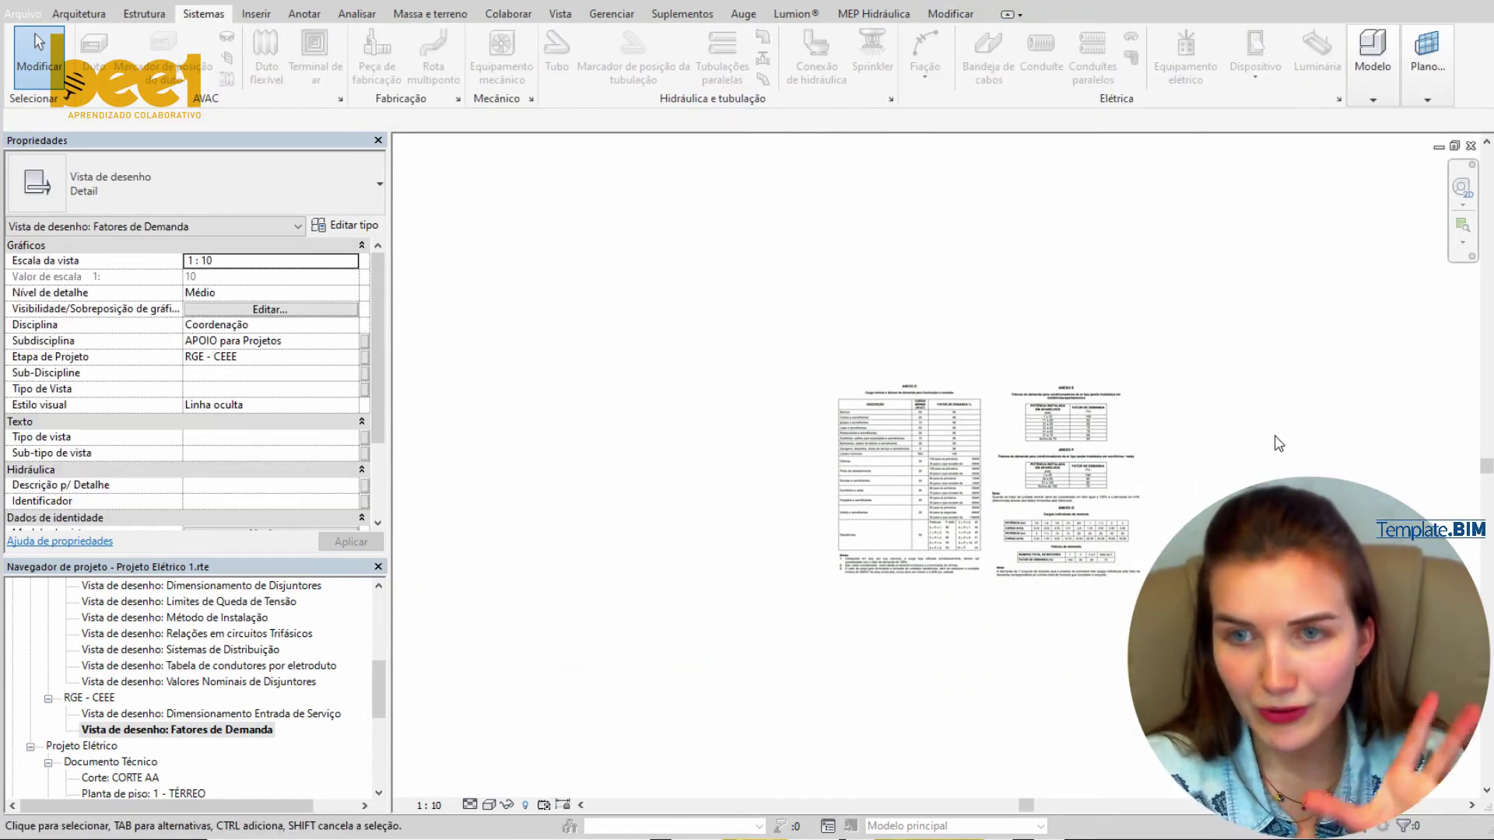
{"action": "scroll", "coordinate": [155, 712], "scroll_direction": "up", "scroll_amount": 3}
{"action": "scroll", "coordinate": [129, 713], "scroll_direction": "up", "scroll_amount": 3}
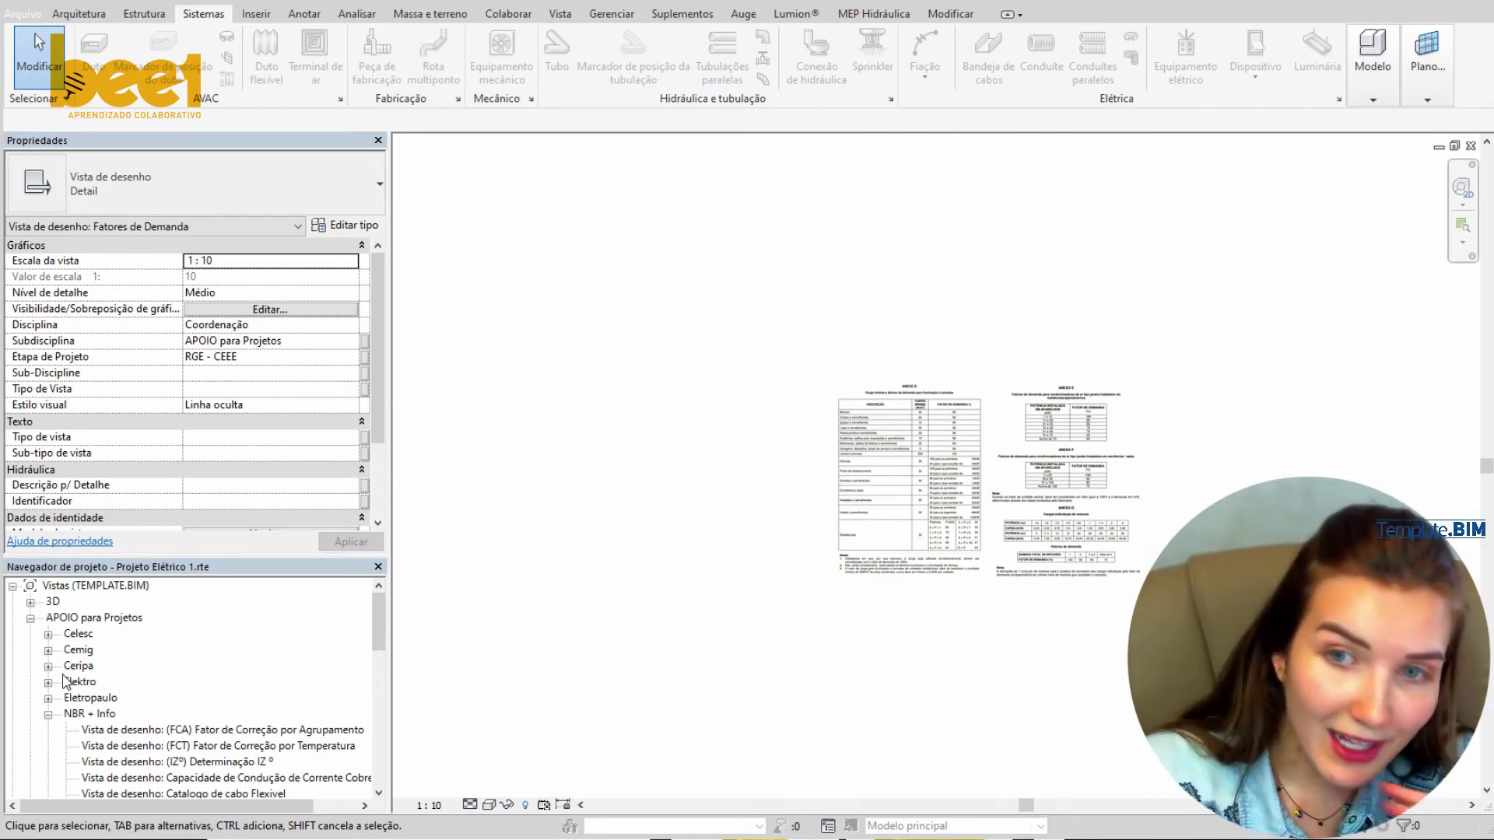
{"action": "scroll", "coordinate": [1136, 405], "scroll_direction": "up", "scroll_amount": 3}
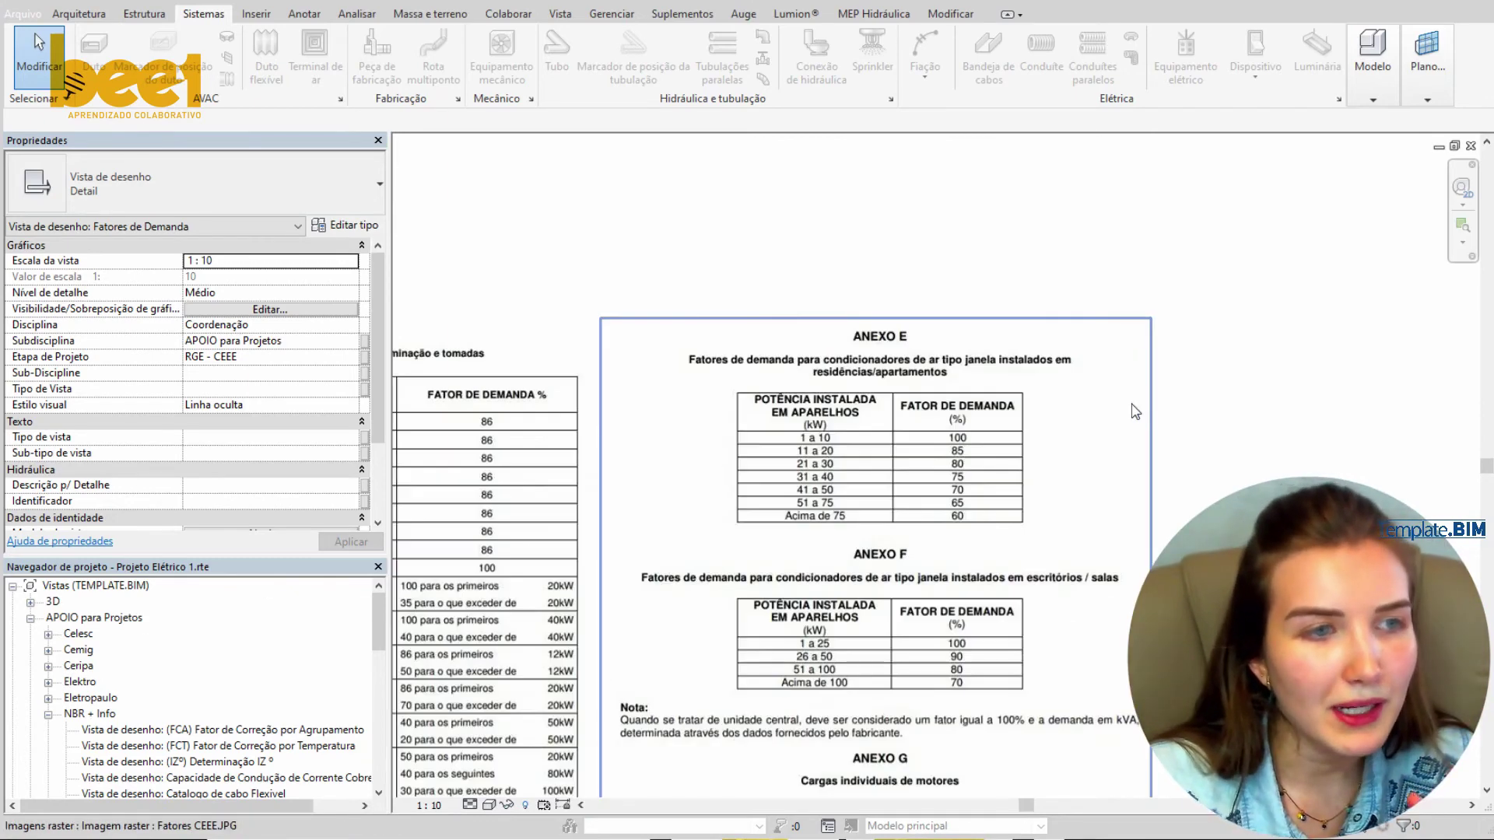
{"action": "scroll", "coordinate": [1114, 419], "scroll_direction": "up", "scroll_amount": 1}
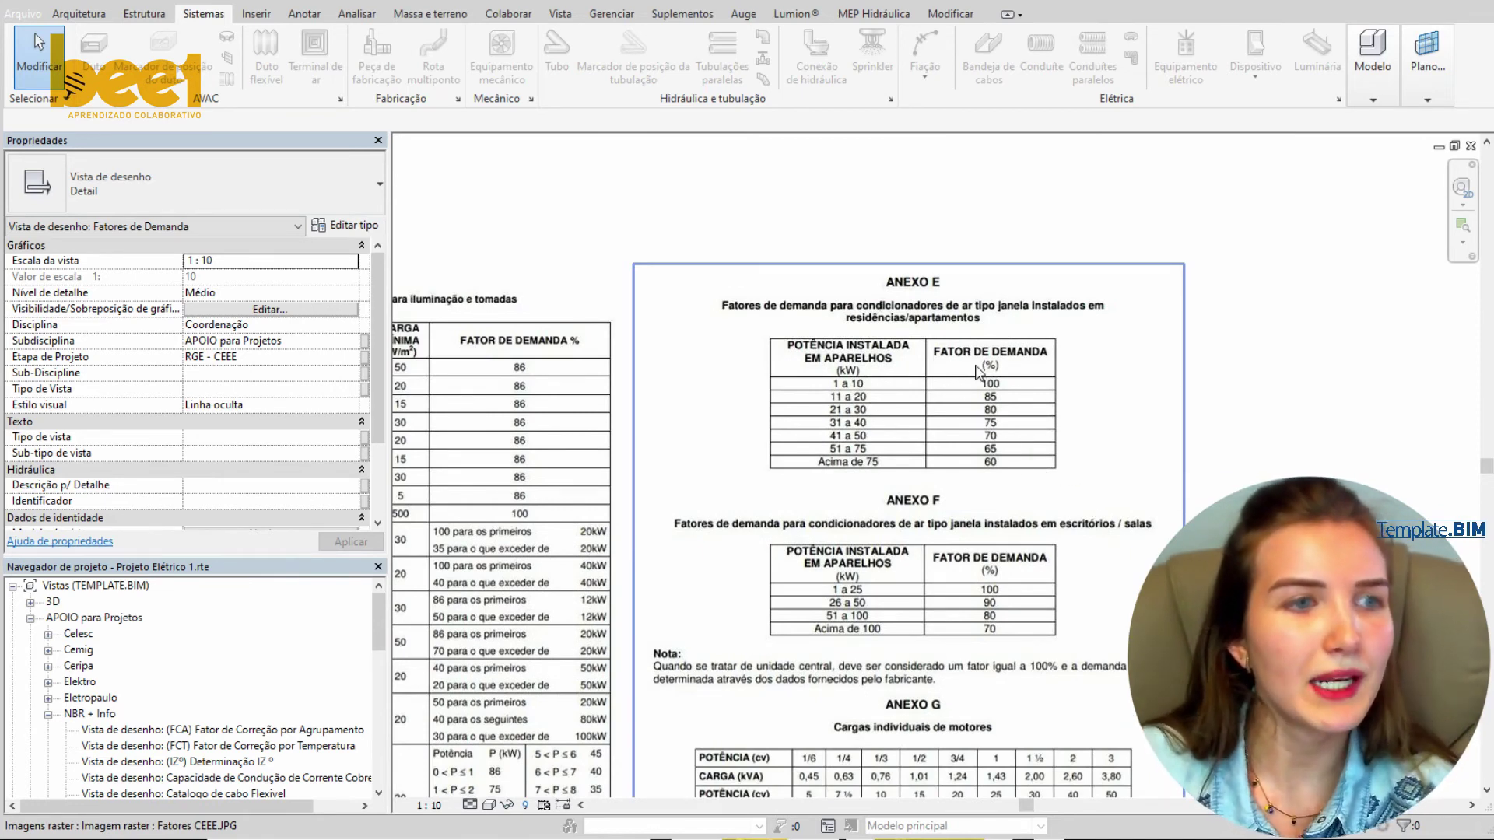
{"action": "middle_click_drag", "start_coordinate": [1041, 463], "coordinate": [1050, 379]}
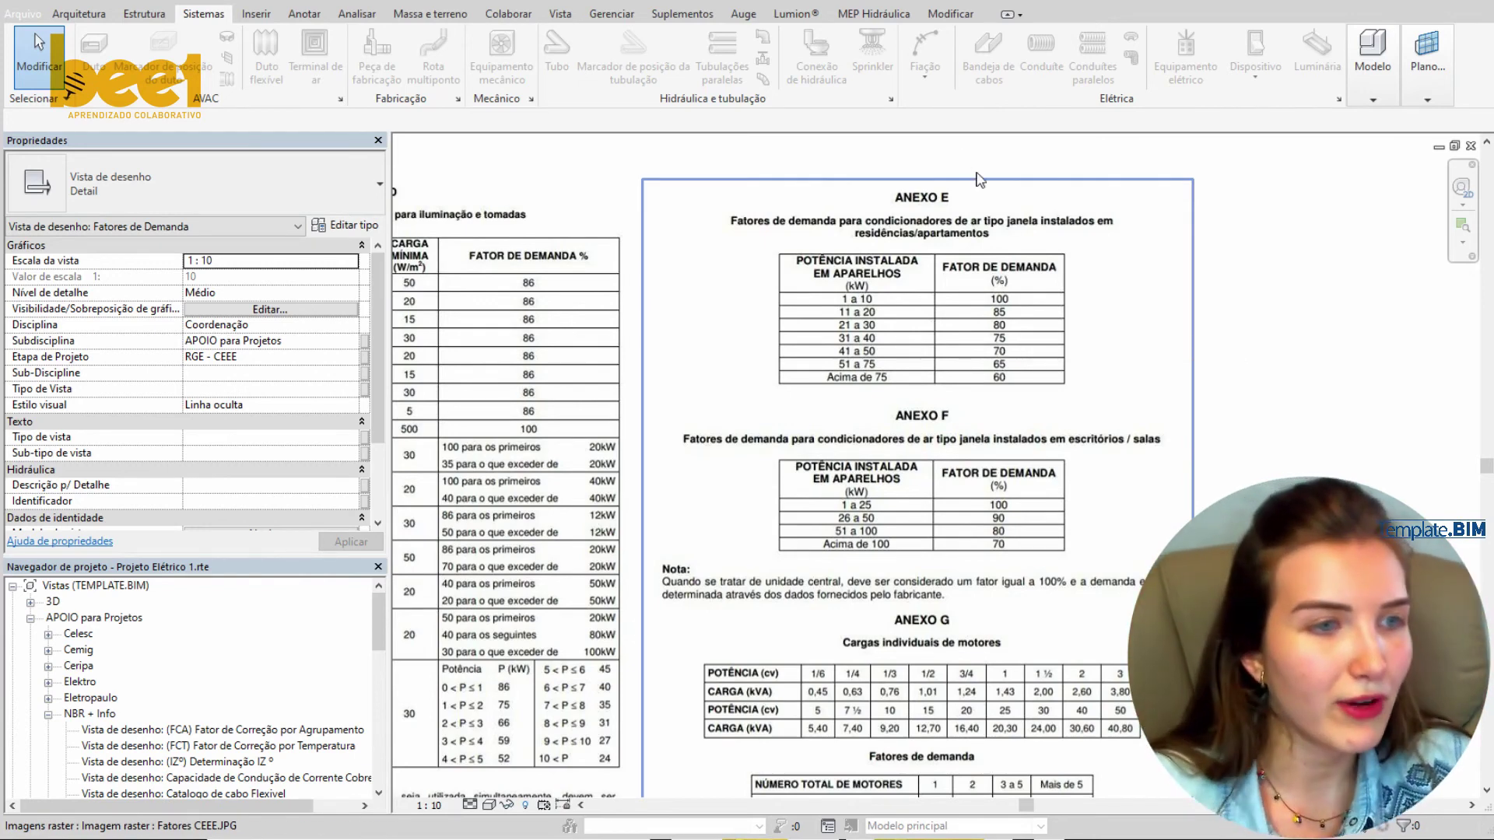
{"action": "scroll", "coordinate": [948, 488], "scroll_direction": "down", "scroll_amount": 1}
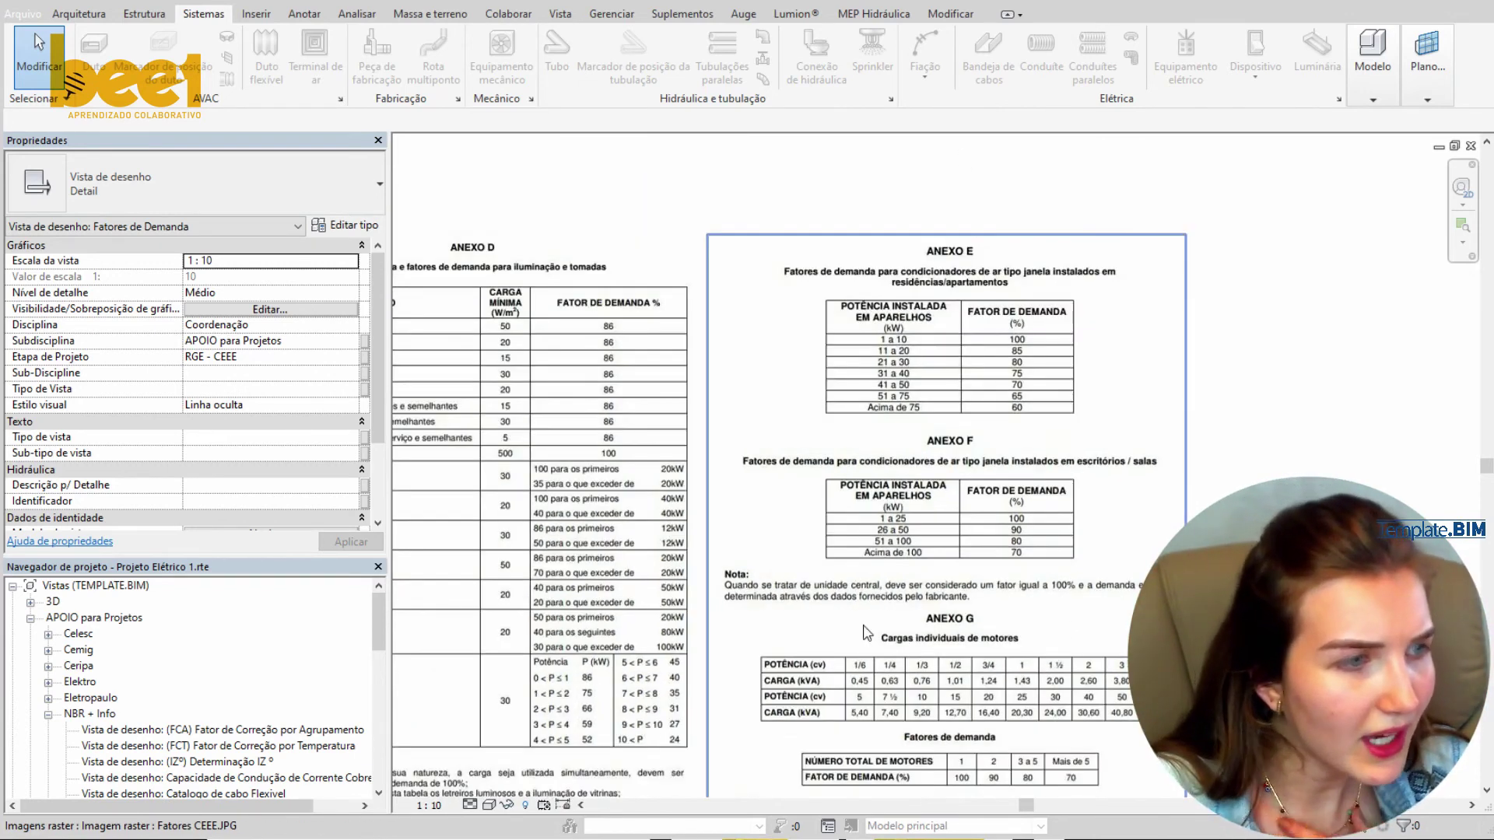
{"action": "scroll", "coordinate": [948, 488], "scroll_direction": "down", "scroll_amount": 1}
{"action": "scroll", "coordinate": [948, 489], "scroll_direction": "down", "scroll_amount": 1}
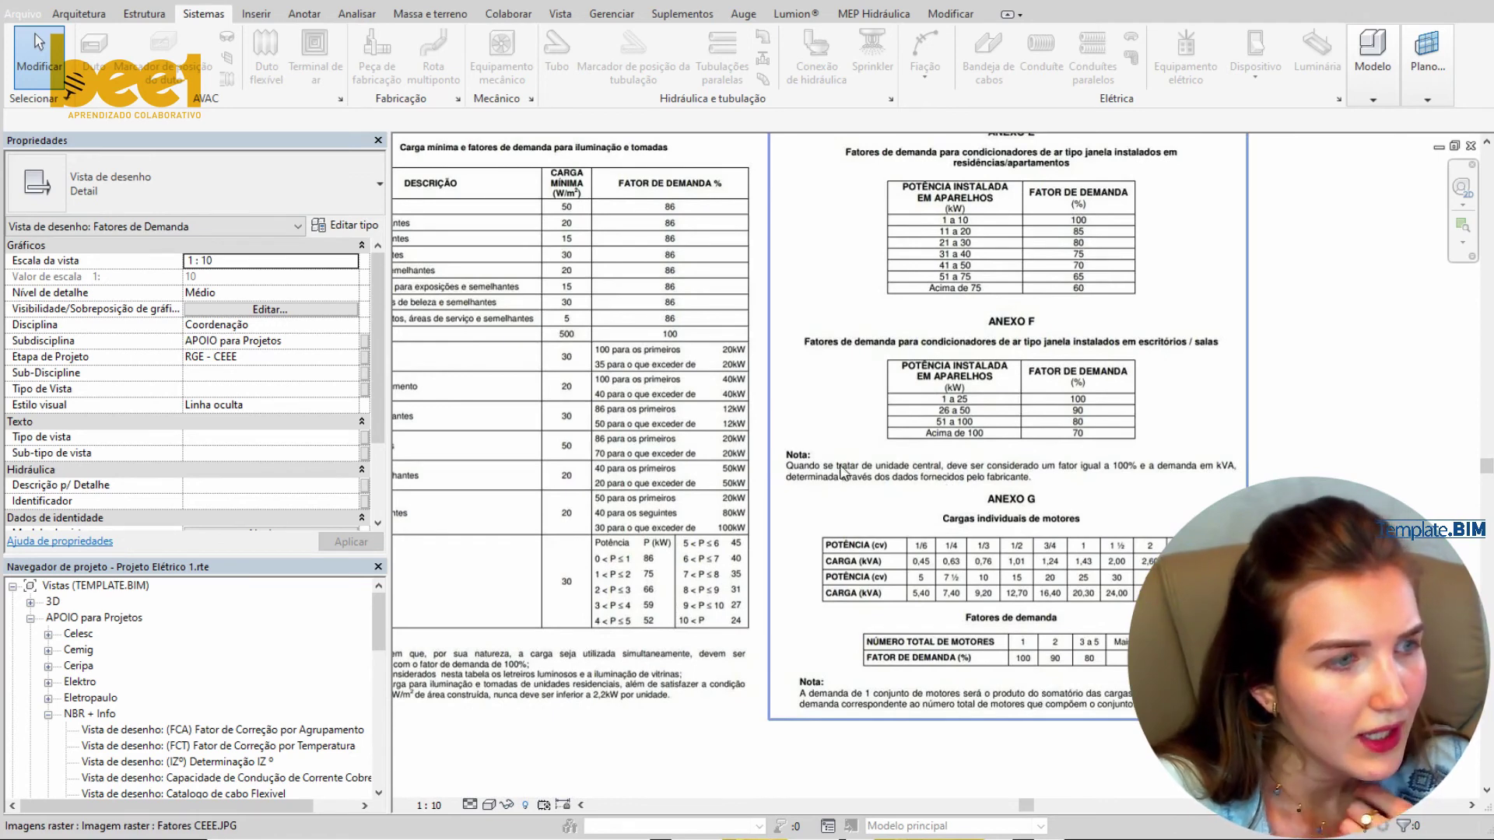
{"action": "middle_click_drag", "start_coordinate": [952, 435], "coordinate": [1083, 489]}
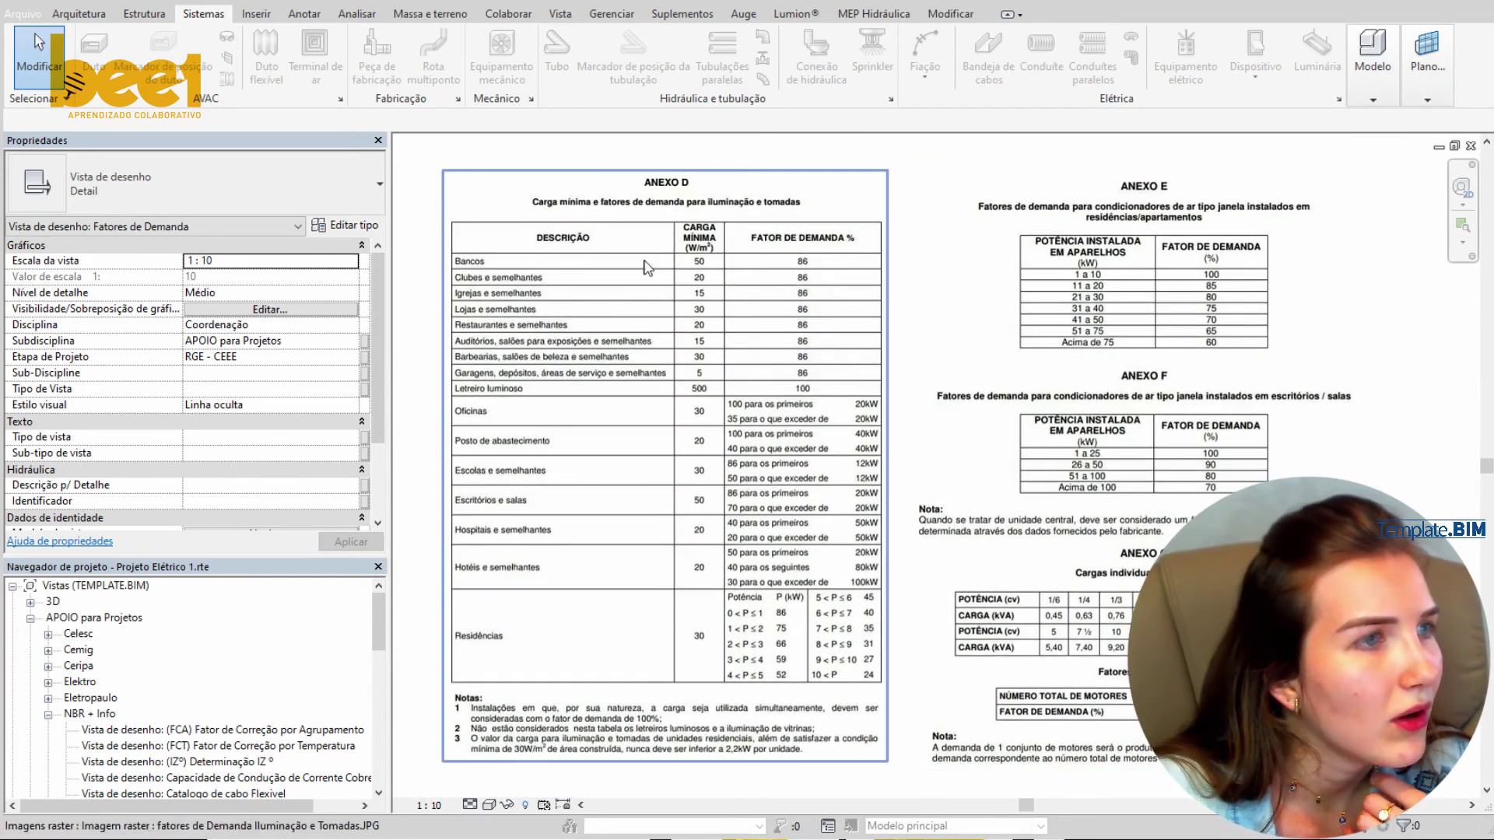
{"action": "scroll", "coordinate": [595, 208], "scroll_direction": "up", "scroll_amount": 1}
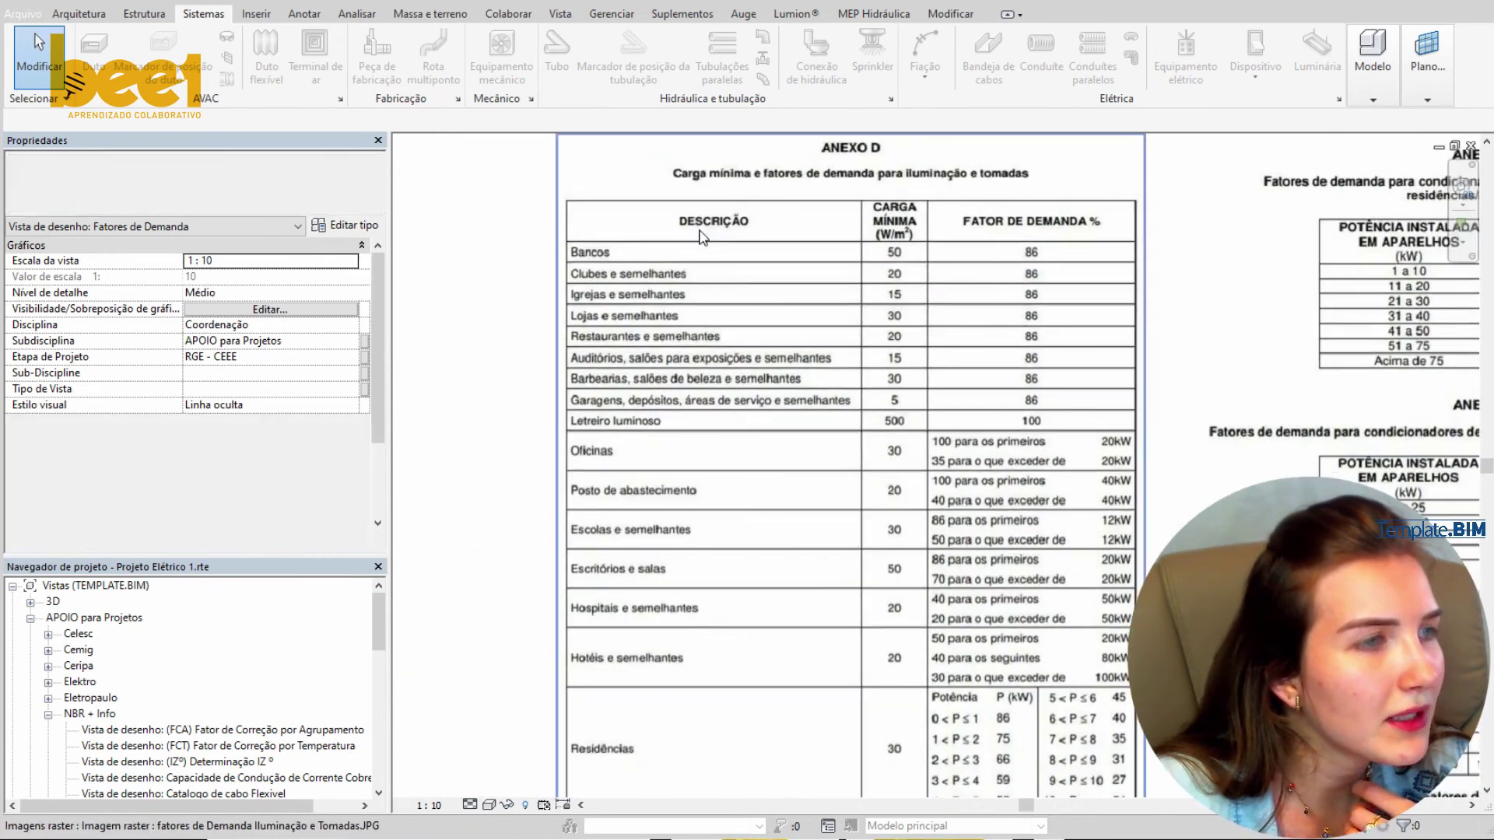
{"action": "scroll", "coordinate": [669, 257], "scroll_direction": "up", "scroll_amount": 1}
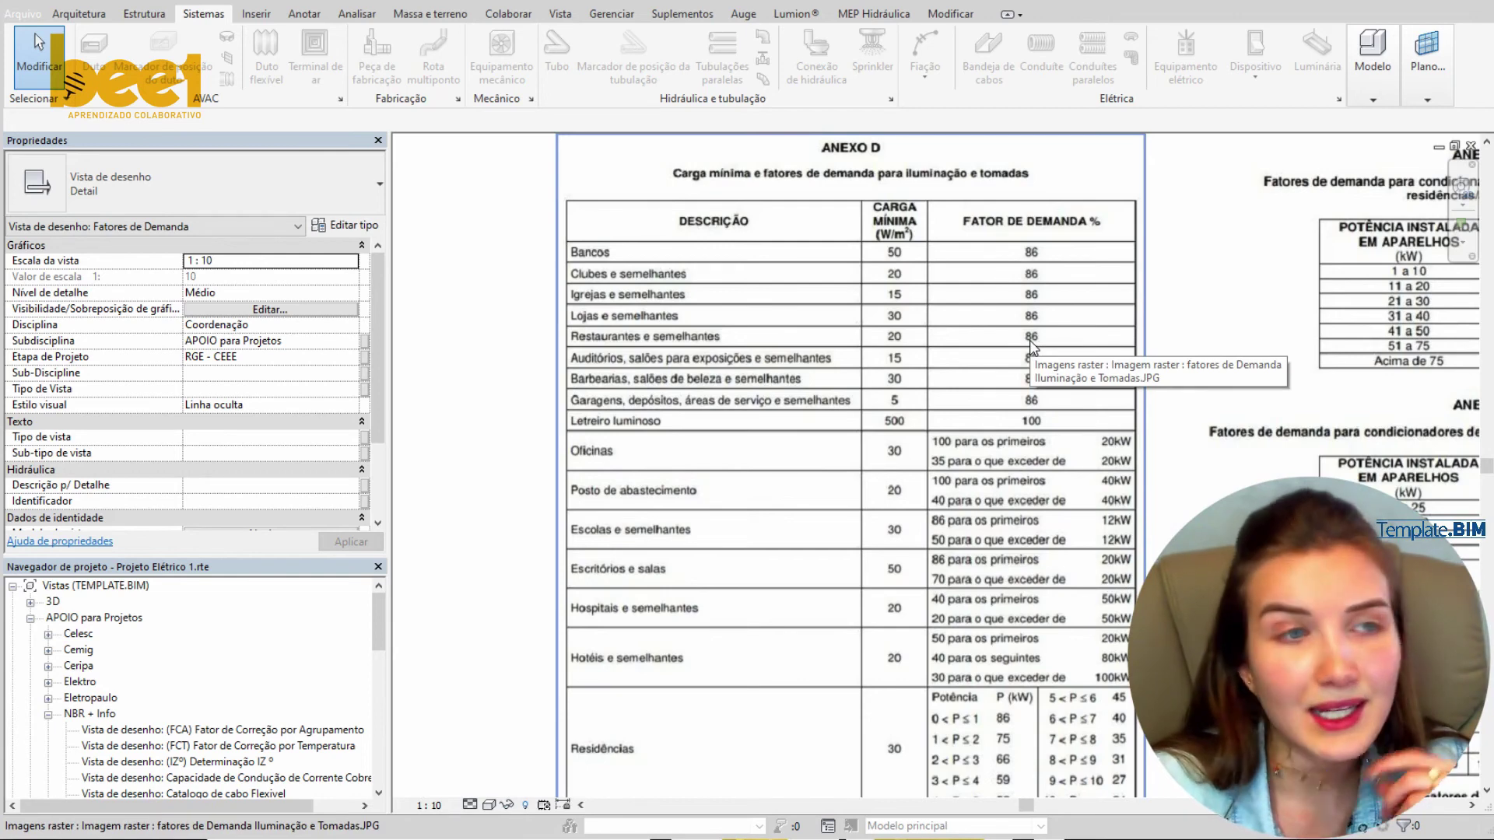
{"action": "scroll", "coordinate": [1066, 359], "scroll_direction": "down", "scroll_amount": 1}
{"action": "scroll", "coordinate": [1065, 359], "scroll_direction": "down", "scroll_amount": 2}
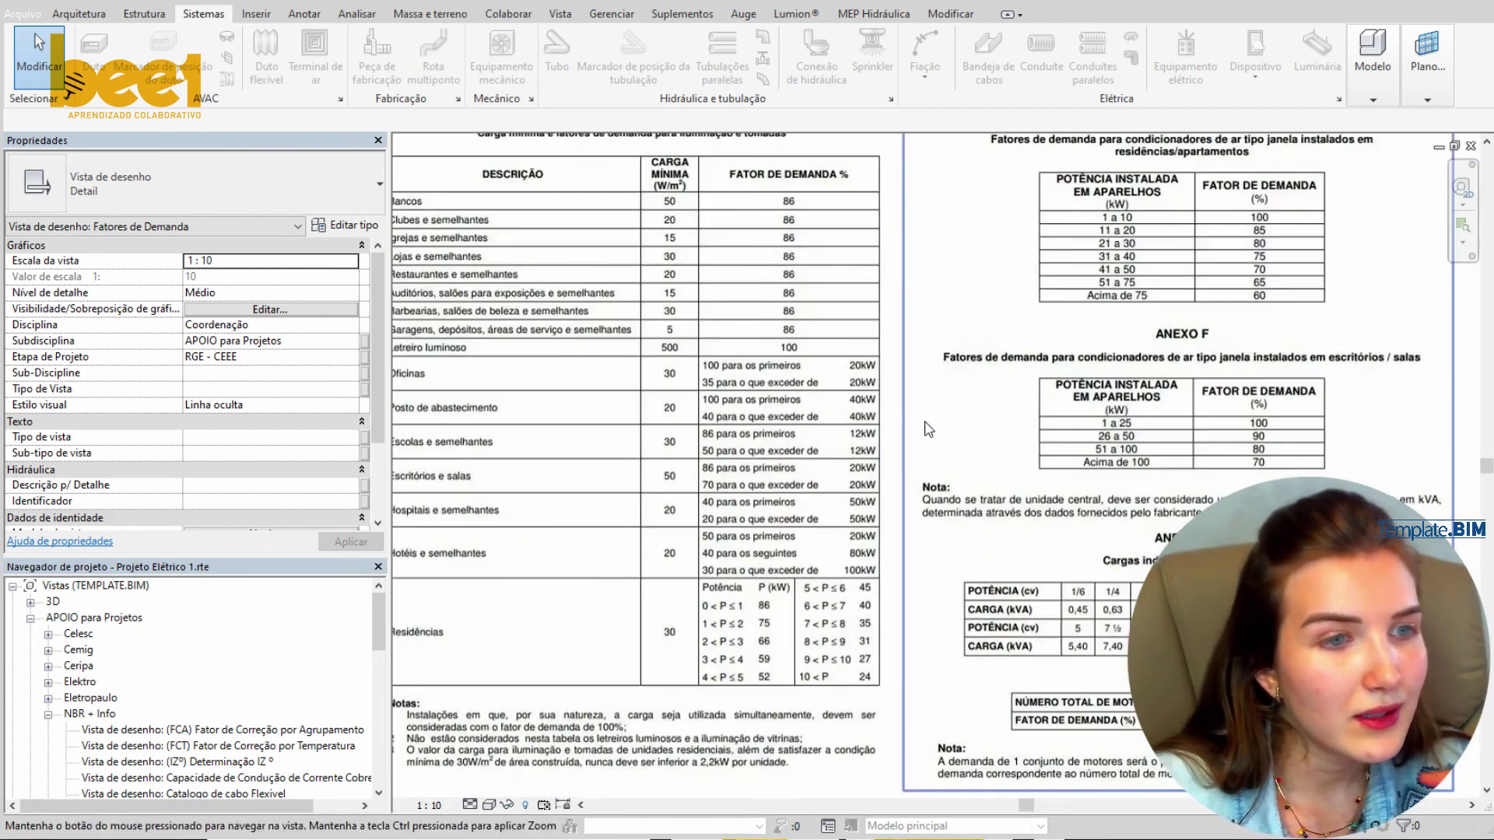
{"action": "scroll", "coordinate": [1065, 359], "scroll_direction": "down", "scroll_amount": 2}
{"action": "left_click", "coordinate": [1416, 96]}
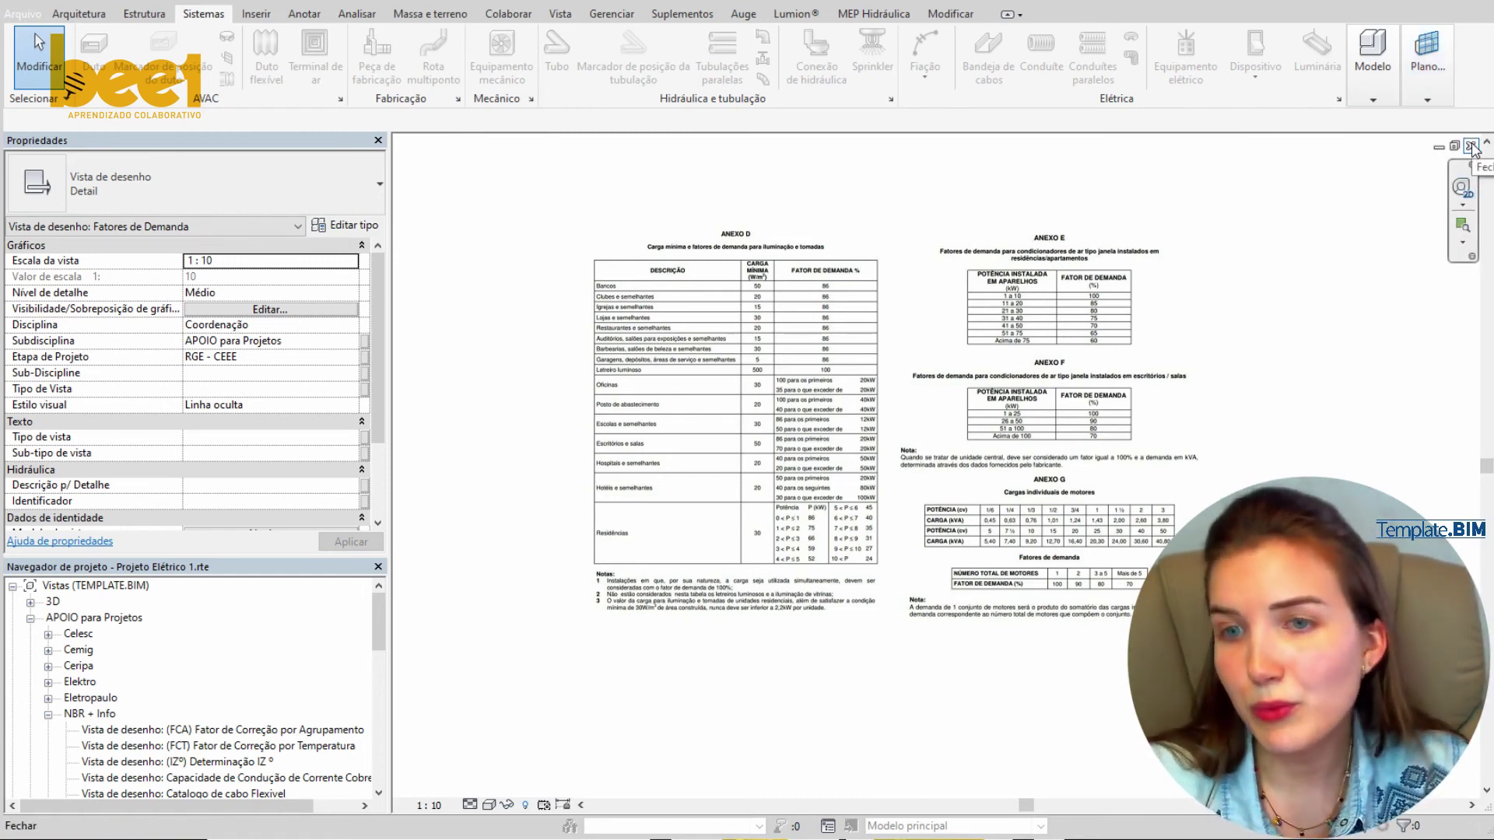
- Close the Fatores de Demanda drafting view and reopen Electrical Settings on the Cálculos de carga page
{"action": "left_click", "coordinate": [1472, 146]}
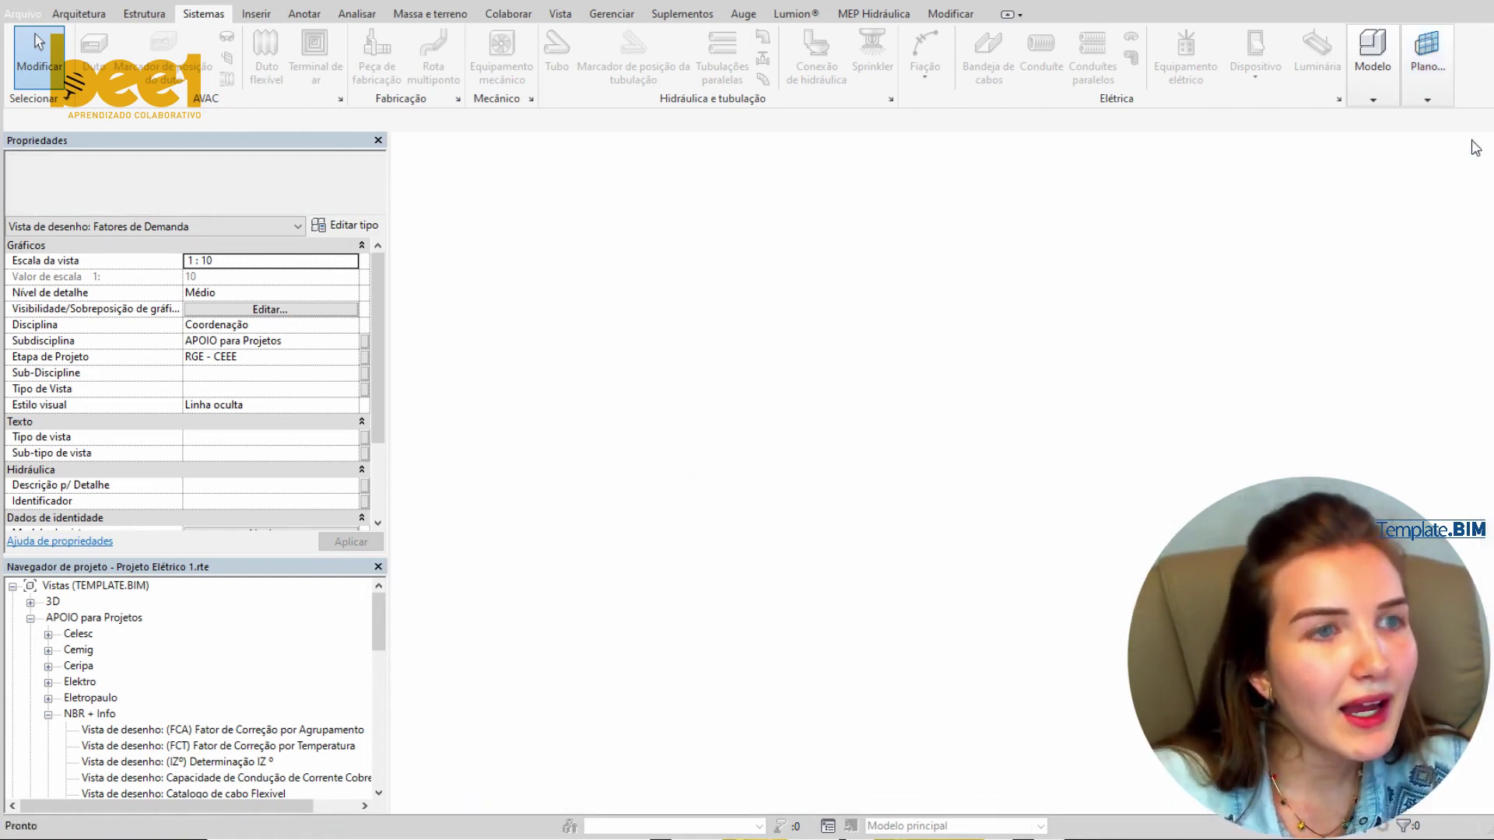
{"action": "left_click", "coordinate": [1339, 99]}
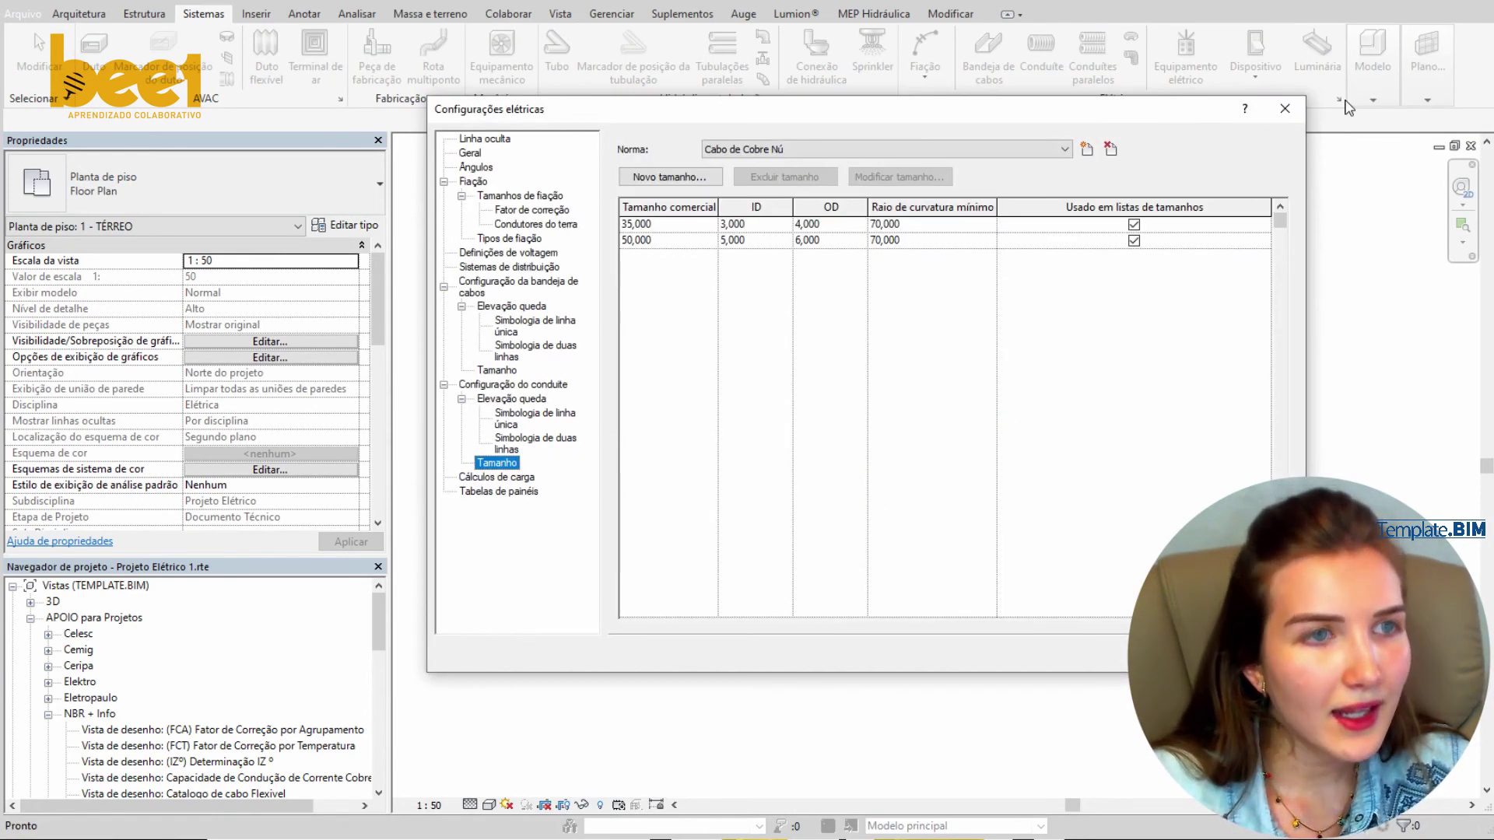
{"action": "left_click", "coordinate": [488, 491]}
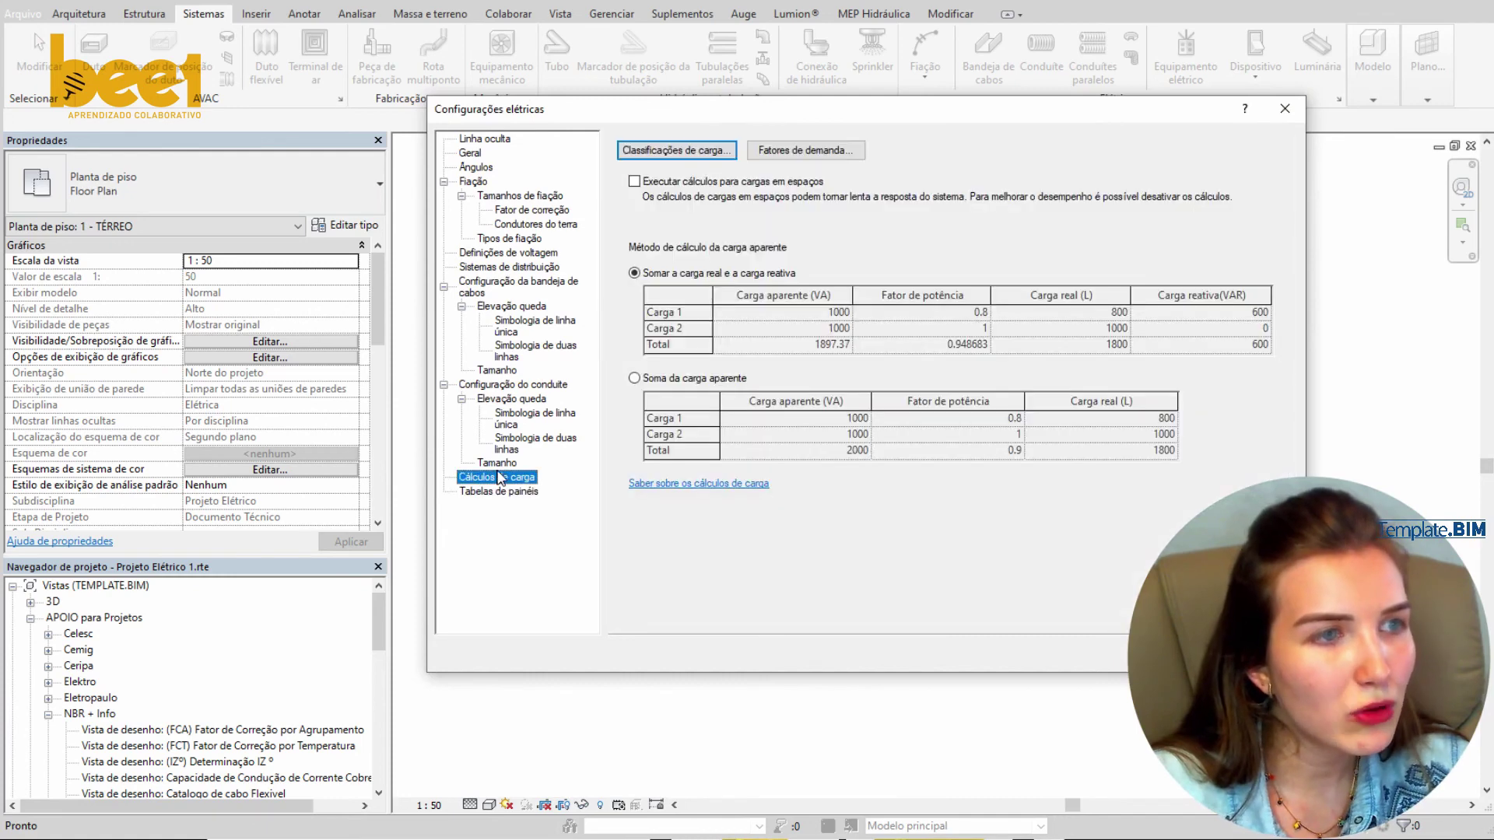